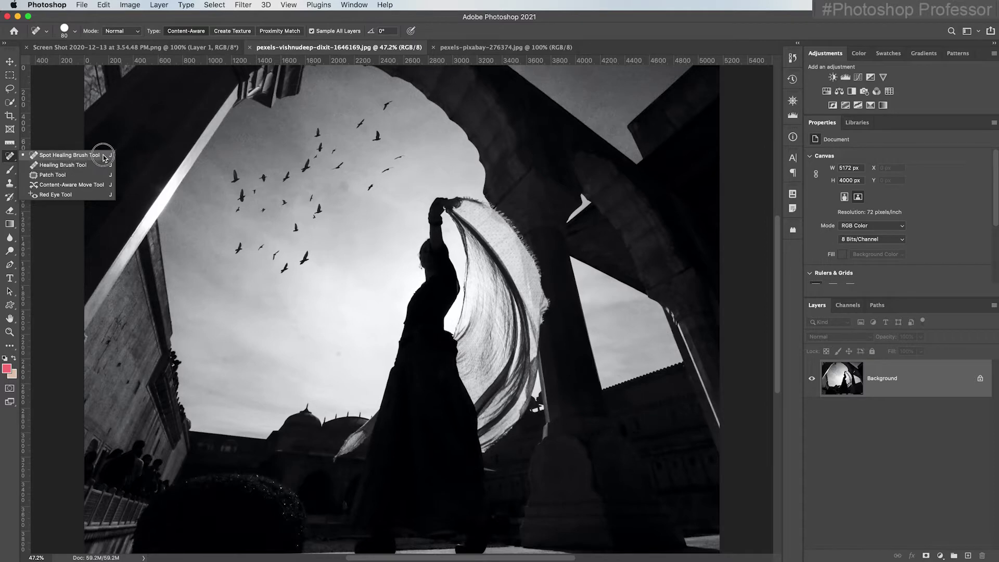
Step: Remove all the flying birds from the sky of the silhouette photo with the Spot Healing Brush tool
{"action": "left_click", "coordinate": [104, 157]}
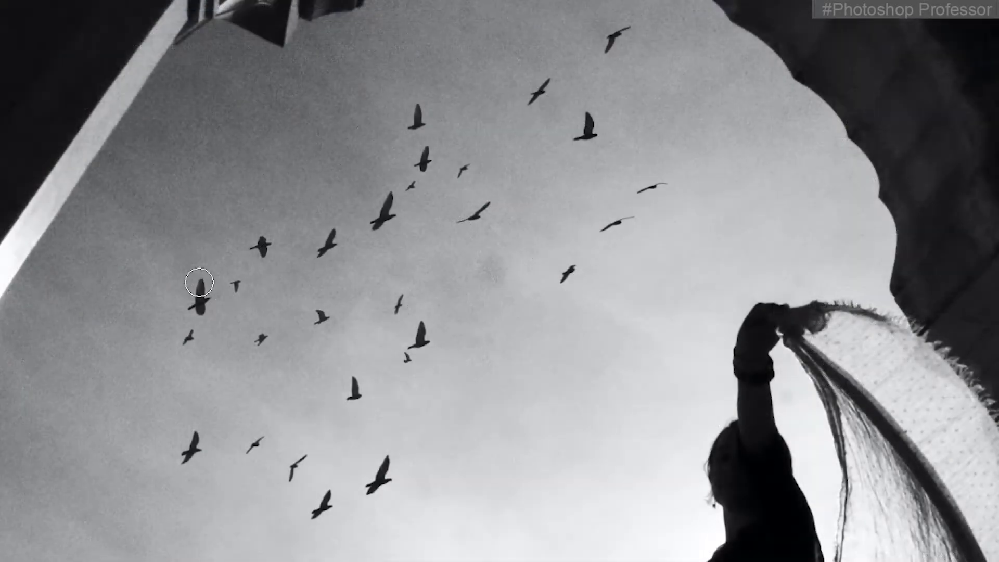
{"action": "mouse_move", "coordinate": [199, 282]}
{"action": "left_mouse_down"}
{"action": "mouse_move", "coordinate": [214, 310]}
{"action": "mouse_move", "coordinate": [188, 346]}
{"action": "left_mouse_up"}
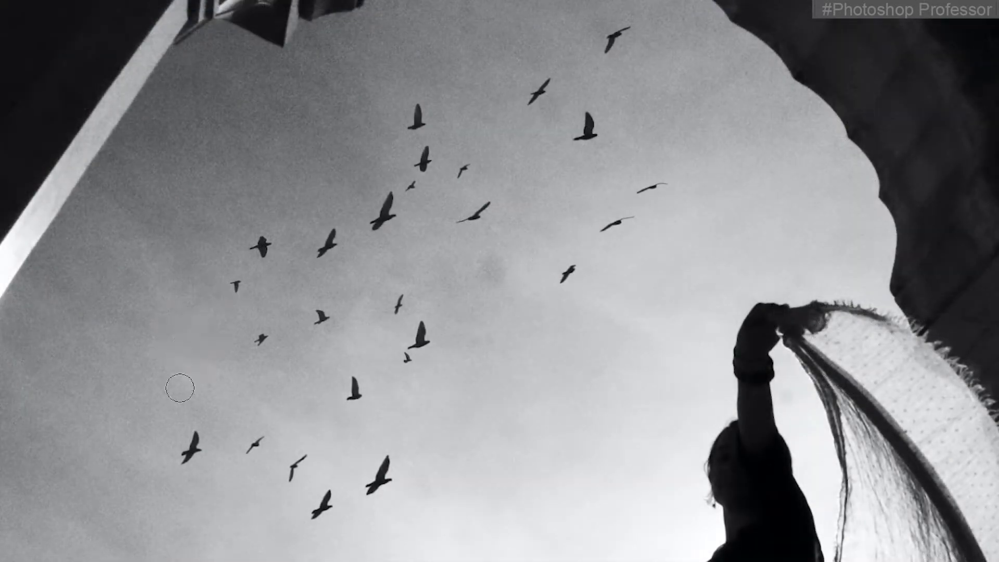
{"action": "left_click_drag", "start_coordinate": [197, 441], "coordinate": [180, 461]}
{"action": "left_click_drag", "start_coordinate": [257, 442], "coordinate": [239, 453]}
{"action": "left_click_drag", "start_coordinate": [310, 452], "coordinate": [285, 482]}
{"action": "left_click_drag", "start_coordinate": [333, 491], "coordinate": [317, 513]}
{"action": "left_click_drag", "start_coordinate": [373, 461], "coordinate": [375, 489]}
{"action": "left_click_drag", "start_coordinate": [363, 389], "coordinate": [353, 390]}
{"action": "left_click_drag", "start_coordinate": [323, 315], "coordinate": [315, 317]}
{"action": "left_click", "coordinate": [260, 336]}
{"action": "left_click_drag", "start_coordinate": [237, 288], "coordinate": [238, 282]}
{"action": "left_click_drag", "start_coordinate": [260, 251], "coordinate": [272, 244]}
{"action": "left_click_drag", "start_coordinate": [335, 235], "coordinate": [323, 250]}
{"action": "mouse_move", "coordinate": [377, 223]}
{"action": "left_mouse_down"}
{"action": "mouse_move", "coordinate": [392, 188]}
{"action": "mouse_move", "coordinate": [385, 201]}
{"action": "mouse_move", "coordinate": [414, 190]}
{"action": "mouse_move", "coordinate": [424, 172]}
{"action": "mouse_move", "coordinate": [417, 112]}
{"action": "left_mouse_up"}
{"action": "left_click_drag", "start_coordinate": [461, 170], "coordinate": [458, 172]}
{"action": "left_click_drag", "start_coordinate": [474, 211], "coordinate": [466, 215]}
{"action": "mouse_move", "coordinate": [536, 94]}
{"action": "left_mouse_down"}
{"action": "mouse_move", "coordinate": [523, 101]}
{"action": "mouse_move", "coordinate": [542, 86]}
{"action": "left_mouse_up"}
{"action": "left_click_drag", "start_coordinate": [615, 36], "coordinate": [620, 44]}
{"action": "left_click_drag", "start_coordinate": [586, 117], "coordinate": [588, 133]}
{"action": "left_click_drag", "start_coordinate": [653, 185], "coordinate": [657, 190]}
{"action": "left_click_drag", "start_coordinate": [622, 219], "coordinate": [609, 229]}
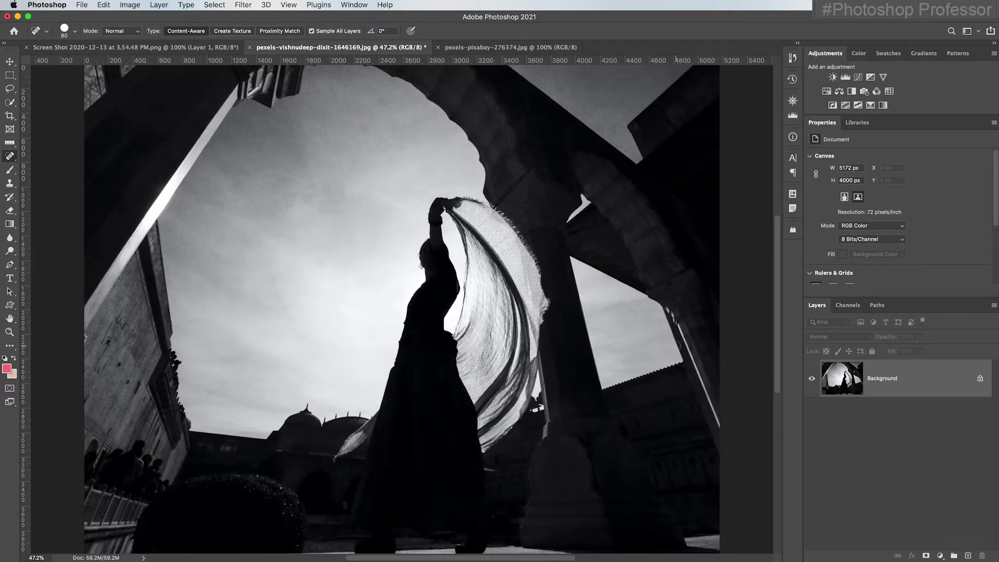
Step: Switch to the pexels-pixabay-276374.jpg document
{"action": "left_click", "coordinate": [482, 48]}
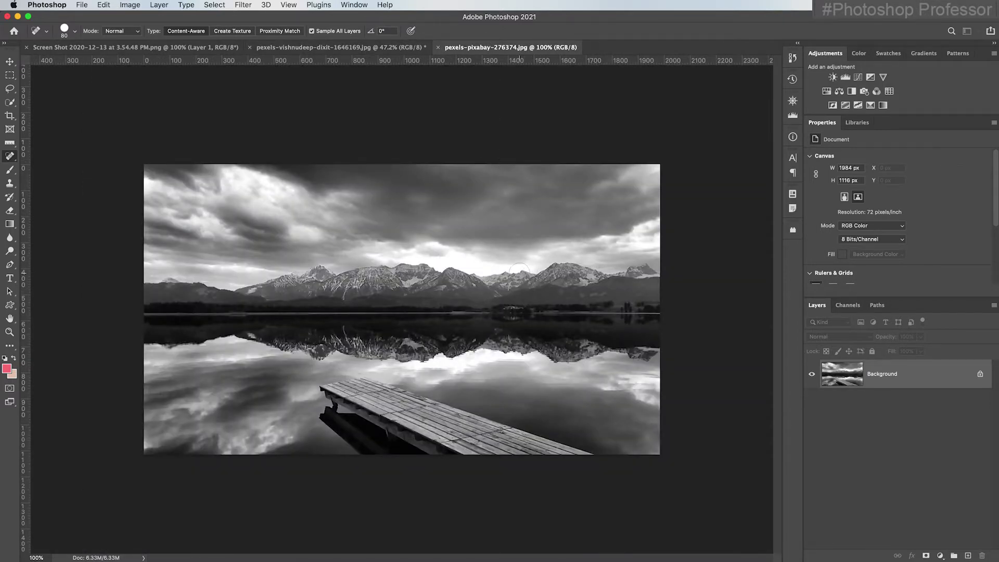
Step: Try selecting the wooden dock with the Quick Selection tool and clear the selection
{"action": "left_click", "coordinate": [10, 100]}
{"action": "left_click", "coordinate": [65, 110]}
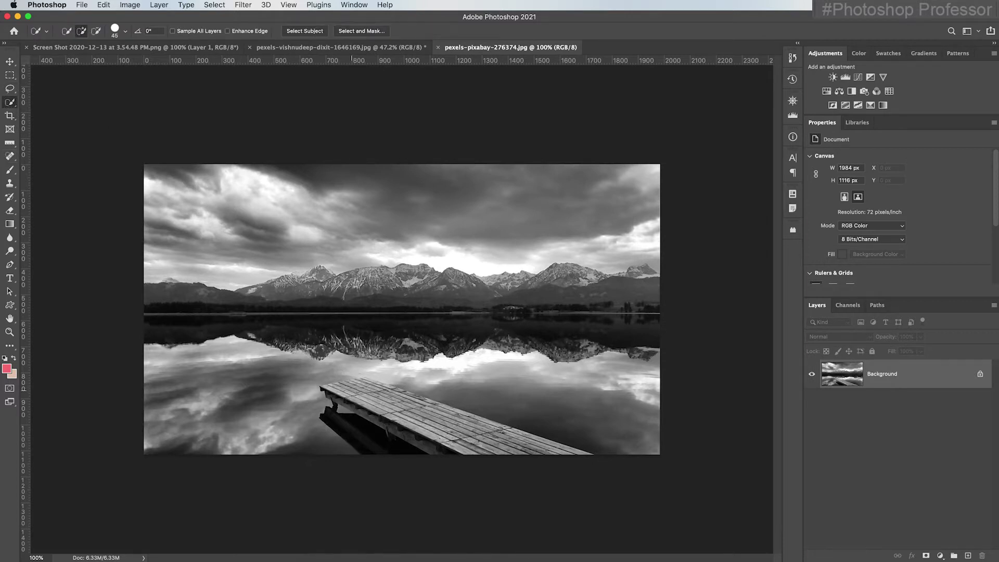
{"action": "left_click_drag", "start_coordinate": [491, 439], "coordinate": [523, 449]}
{"action": "mouse_move", "coordinate": [461, 450]}
{"action": "left_mouse_down"}
{"action": "mouse_move", "coordinate": [350, 408]}
{"action": "mouse_move", "coordinate": [330, 411]}
{"action": "mouse_move", "coordinate": [325, 389]}
{"action": "mouse_move", "coordinate": [374, 387]}
{"action": "mouse_move", "coordinate": [404, 399]}
{"action": "left_mouse_up"}
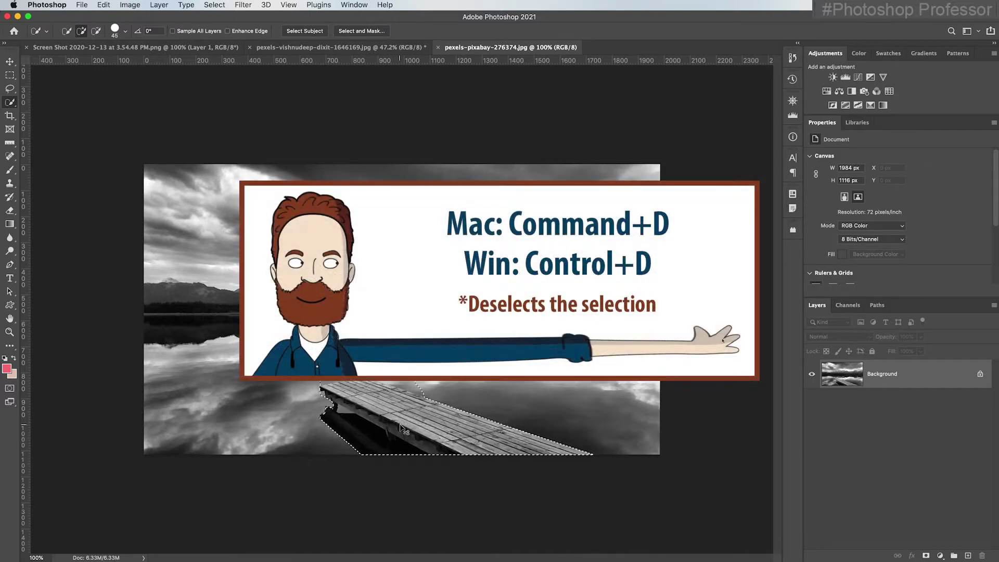
{"action": "left_click", "coordinate": [214, 5]}
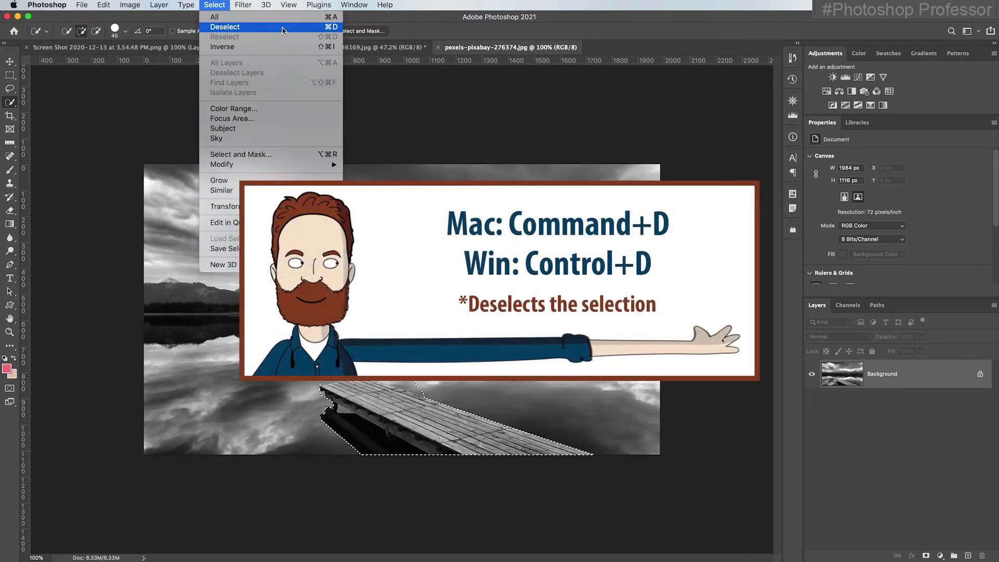
{"action": "left_click", "coordinate": [283, 28]}
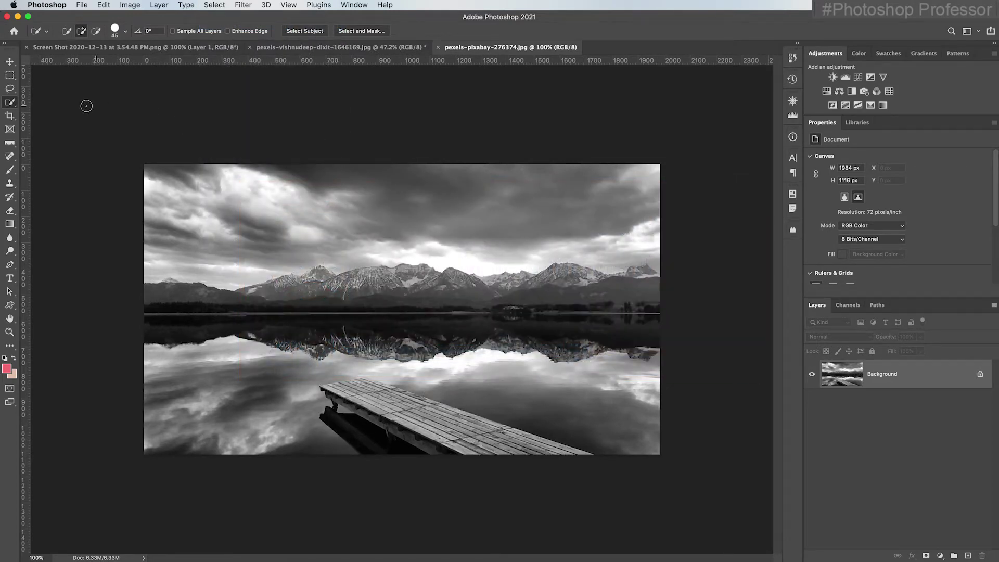
Step: Try selecting the dock with the Object Selection tool in Rectangle mode and deselect it
{"action": "left_click", "coordinate": [12, 105]}
{"action": "left_click", "coordinate": [57, 99]}
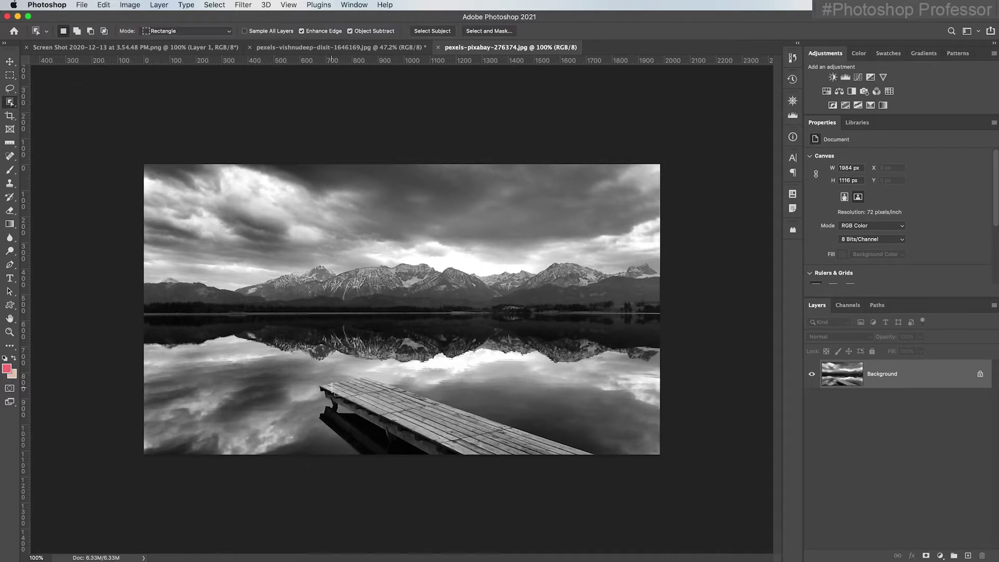
{"action": "left_click_drag", "start_coordinate": [306, 366], "coordinate": [604, 469]}
{"action": "key", "text": "super+d"}
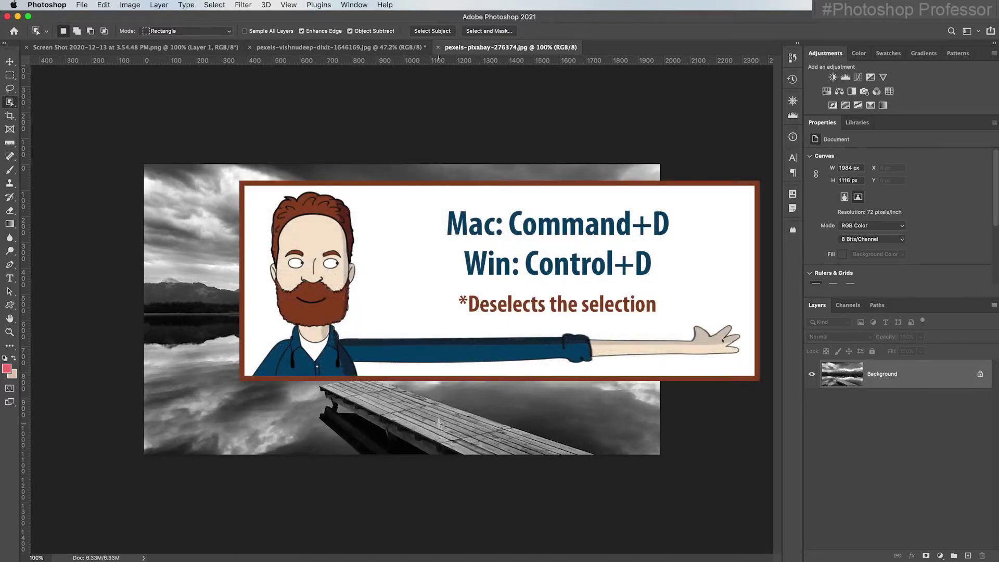
Step: Draw a closed selection loosely around the wooden dock with the Polygonal Lasso tool
{"action": "left_click", "coordinate": [10, 89]}
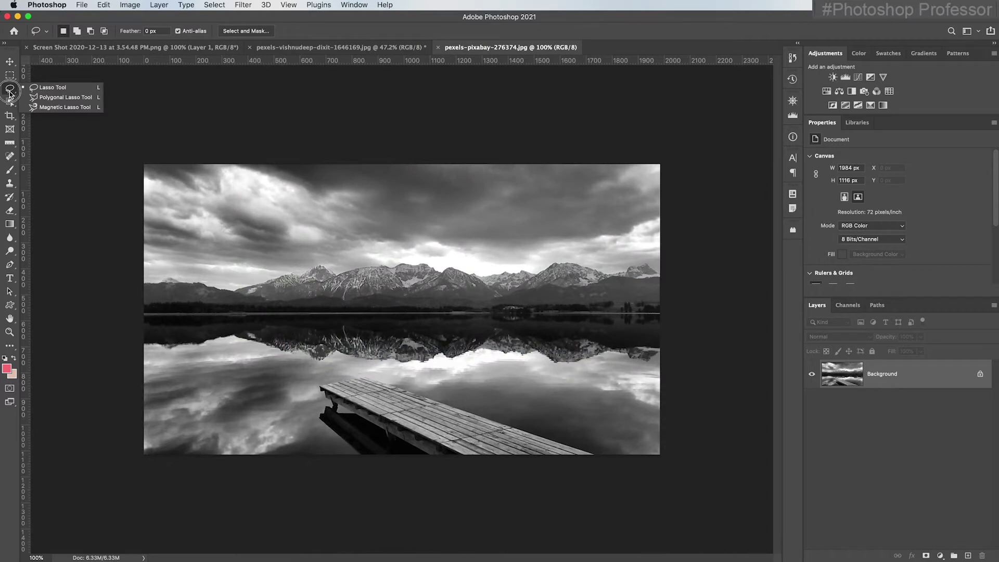
{"action": "left_click_drag", "start_coordinate": [10, 94], "coordinate": [80, 102]}
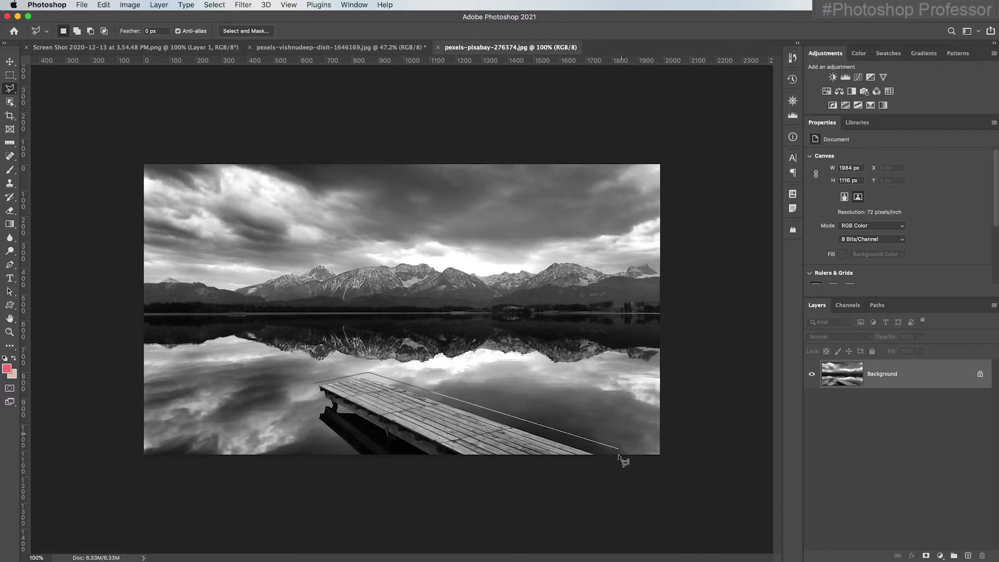
{"action": "left_click", "coordinate": [620, 458]}
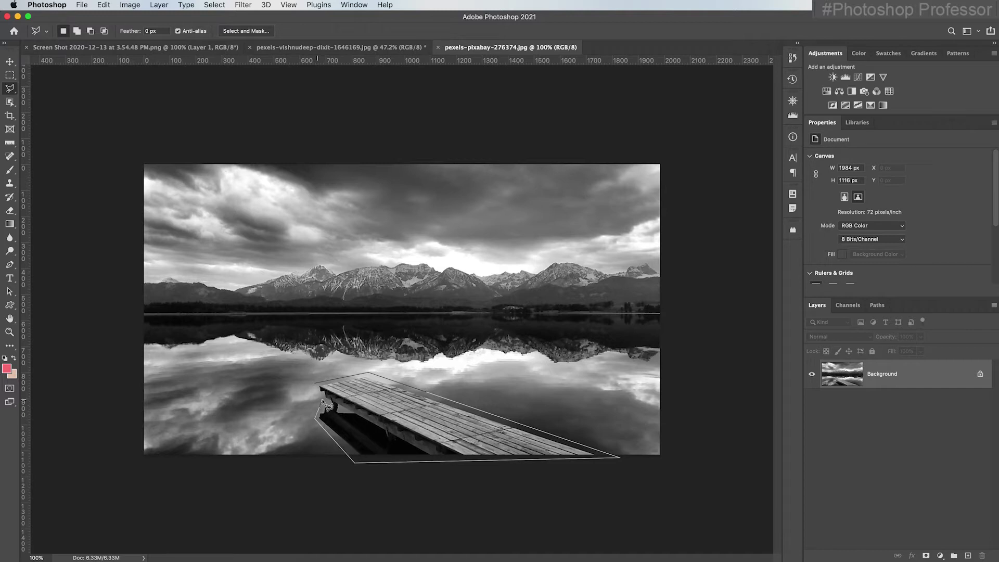
{"action": "left_click", "coordinate": [316, 386]}
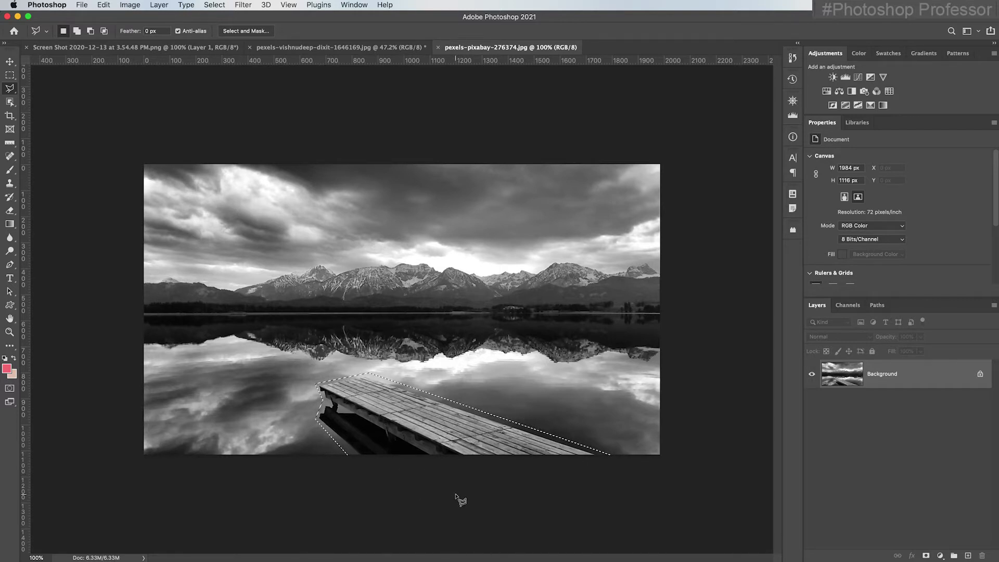
Step: Replace the selected dock using Content-Aware Fill sampled from the lake water only, output to a new layer, and deselect
{"action": "right_click", "coordinate": [366, 395]}
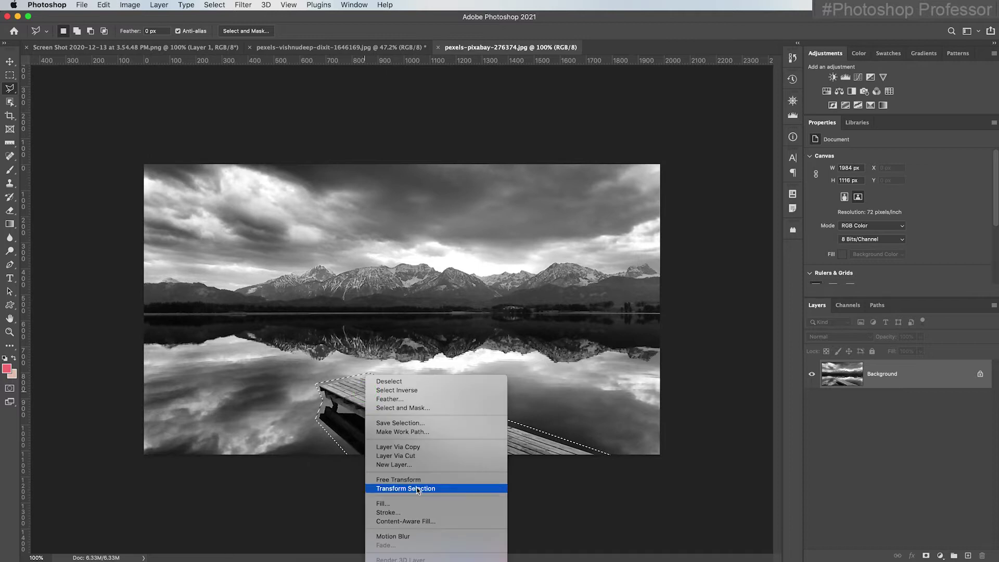
{"action": "left_click", "coordinate": [438, 523]}
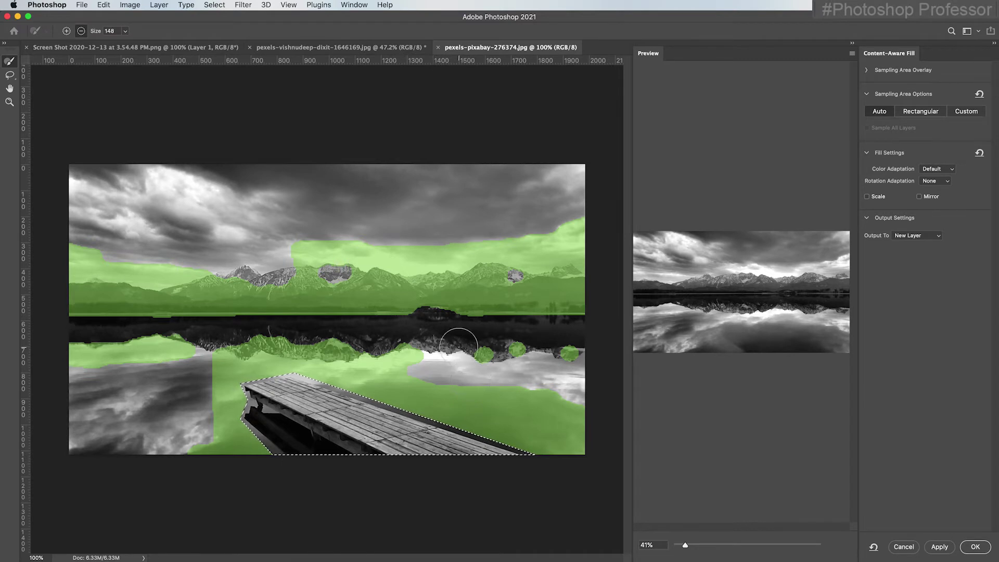
{"action": "mouse_move", "coordinate": [219, 301]}
{"action": "left_mouse_down"}
{"action": "mouse_move", "coordinate": [73, 297]}
{"action": "mouse_move", "coordinate": [101, 263]}
{"action": "mouse_move", "coordinate": [178, 279]}
{"action": "mouse_move", "coordinate": [385, 285]}
{"action": "left_mouse_up"}
{"action": "mouse_move", "coordinate": [170, 290]}
{"action": "left_mouse_down"}
{"action": "mouse_move", "coordinate": [240, 301]}
{"action": "mouse_move", "coordinate": [608, 305]}
{"action": "mouse_move", "coordinate": [580, 299]}
{"action": "mouse_move", "coordinate": [597, 280]}
{"action": "mouse_move", "coordinate": [558, 238]}
{"action": "mouse_move", "coordinate": [582, 224]}
{"action": "mouse_move", "coordinate": [422, 268]}
{"action": "mouse_move", "coordinate": [469, 248]}
{"action": "mouse_move", "coordinate": [350, 246]}
{"action": "mouse_move", "coordinate": [458, 252]}
{"action": "left_mouse_up"}
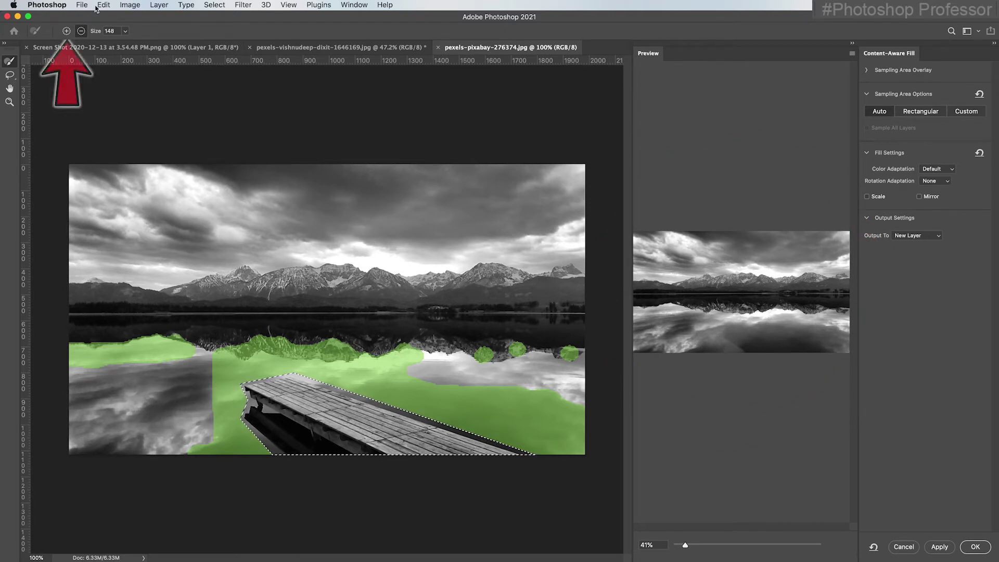
{"action": "mouse_move", "coordinate": [179, 404]}
{"action": "left_mouse_down"}
{"action": "mouse_move", "coordinate": [156, 393]}
{"action": "mouse_move", "coordinate": [174, 375]}
{"action": "mouse_move", "coordinate": [168, 368]}
{"action": "mouse_move", "coordinate": [49, 374]}
{"action": "mouse_move", "coordinate": [171, 401]}
{"action": "mouse_move", "coordinate": [201, 419]}
{"action": "mouse_move", "coordinate": [82, 410]}
{"action": "mouse_move", "coordinate": [416, 432]}
{"action": "mouse_move", "coordinate": [432, 396]}
{"action": "mouse_move", "coordinate": [564, 388]}
{"action": "left_mouse_up"}
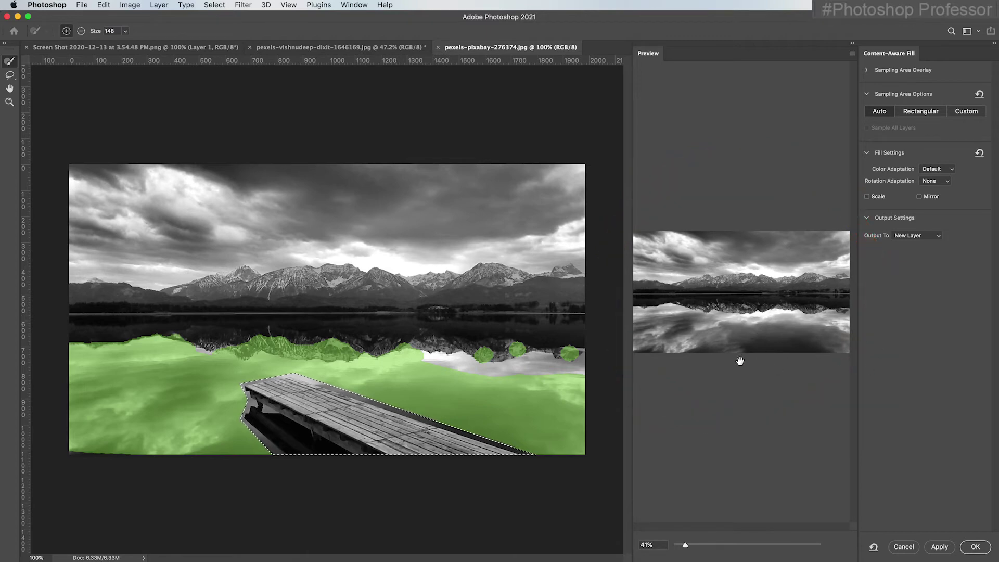
{"action": "left_click", "coordinate": [975, 547]}
{"action": "key", "text": "super+d"}
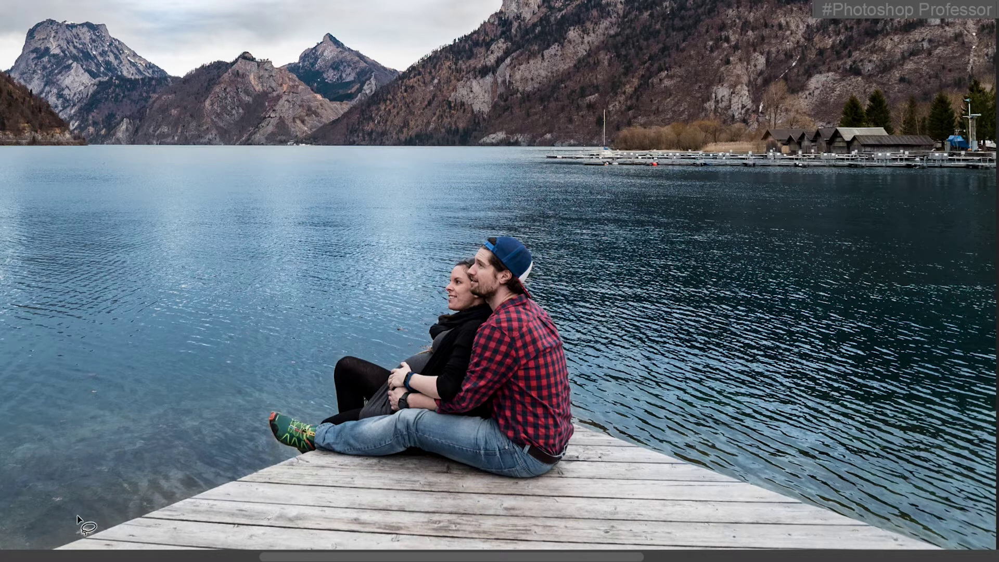
Step: In pexels-flo-maderebner-340566.jpg, loosely outline the couple and the dock with the Lasso tool, correcting the outline around the man's back
{"action": "mouse_move", "coordinate": [34, 551]}
{"action": "left_mouse_down"}
{"action": "mouse_move", "coordinate": [207, 471]}
{"action": "mouse_move", "coordinate": [269, 456]}
{"action": "mouse_move", "coordinate": [260, 407]}
{"action": "mouse_move", "coordinate": [316, 403]}
{"action": "mouse_move", "coordinate": [331, 333]}
{"action": "mouse_move", "coordinate": [382, 345]}
{"action": "mouse_move", "coordinate": [406, 332]}
{"action": "mouse_move", "coordinate": [454, 246]}
{"action": "mouse_move", "coordinate": [495, 218]}
{"action": "mouse_move", "coordinate": [557, 240]}
{"action": "mouse_move", "coordinate": [558, 307]}
{"action": "mouse_move", "coordinate": [612, 392]}
{"action": "mouse_move", "coordinate": [798, 482]}
{"action": "mouse_move", "coordinate": [932, 519]}
{"action": "mouse_move", "coordinate": [960, 556]}
{"action": "left_mouse_up"}
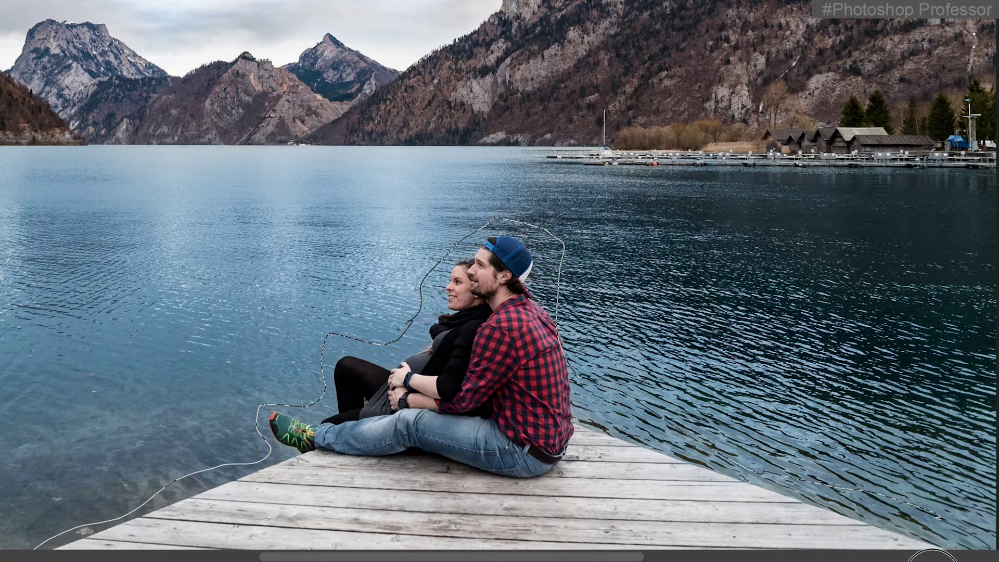
{"action": "left_click_drag", "start_coordinate": [68, 553], "coordinate": [11, 539]}
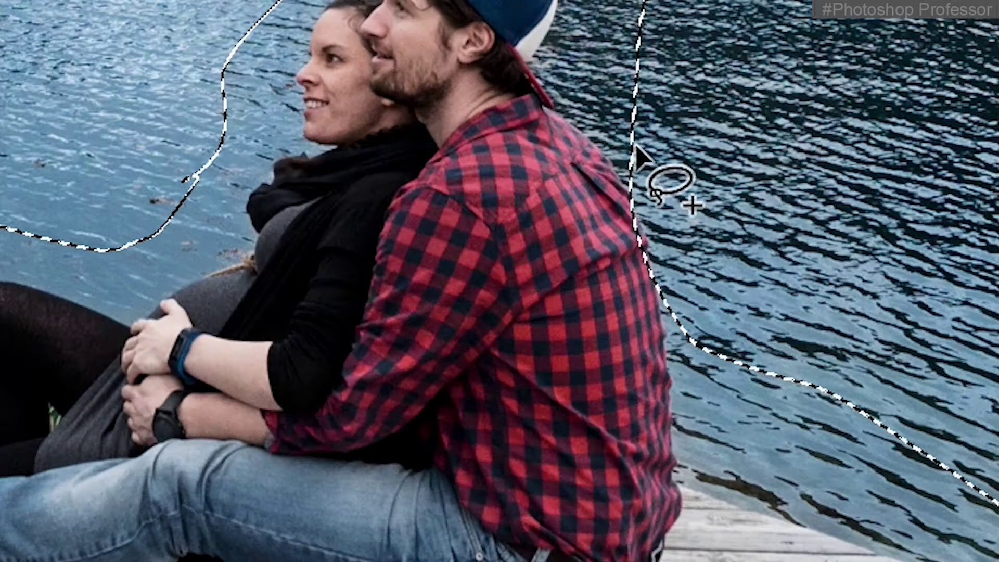
{"action": "left_click_drag", "start_coordinate": [556, 306], "coordinate": [583, 358]}
{"action": "mouse_move", "coordinate": [708, 289]}
{"action": "left_mouse_down"}
{"action": "mouse_move", "coordinate": [698, 357]}
{"action": "mouse_move", "coordinate": [625, 363]}
{"action": "mouse_move", "coordinate": [576, 335]}
{"action": "left_mouse_up"}
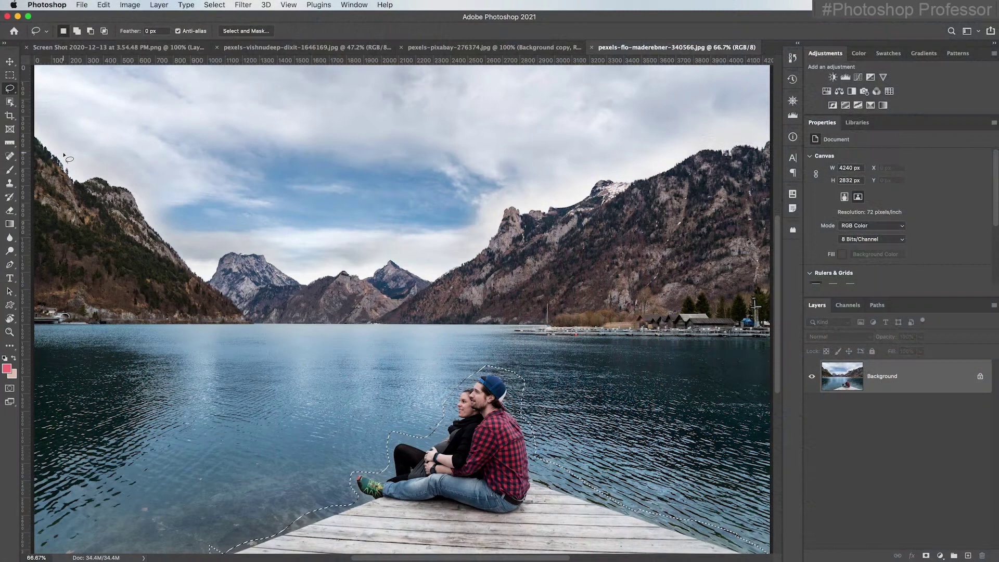
Step: Try replacing the selected couple and dock with water from the lake's left side using the Patch tool, and undo the patch
{"action": "left_click", "coordinate": [12, 158]}
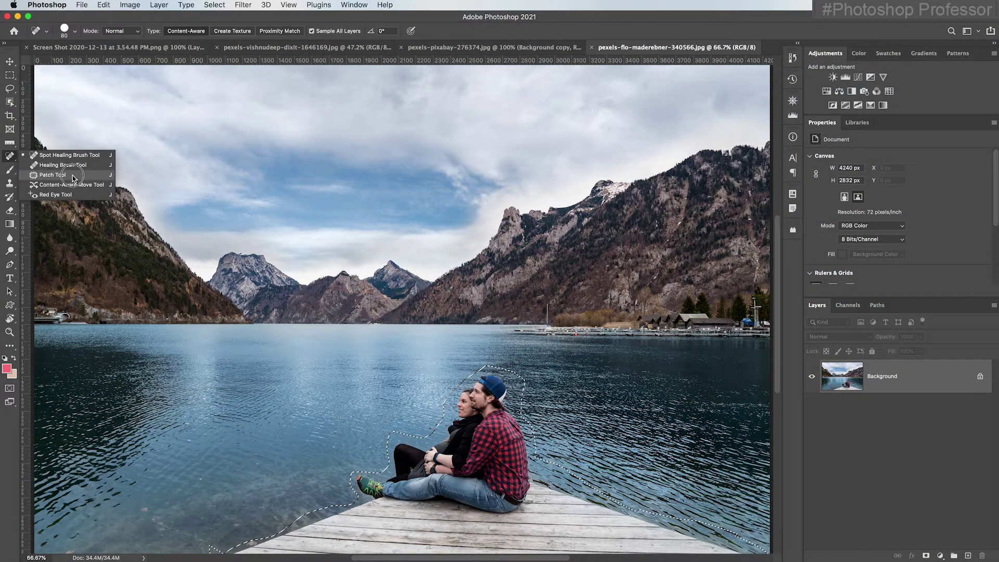
{"action": "left_click", "coordinate": [73, 179]}
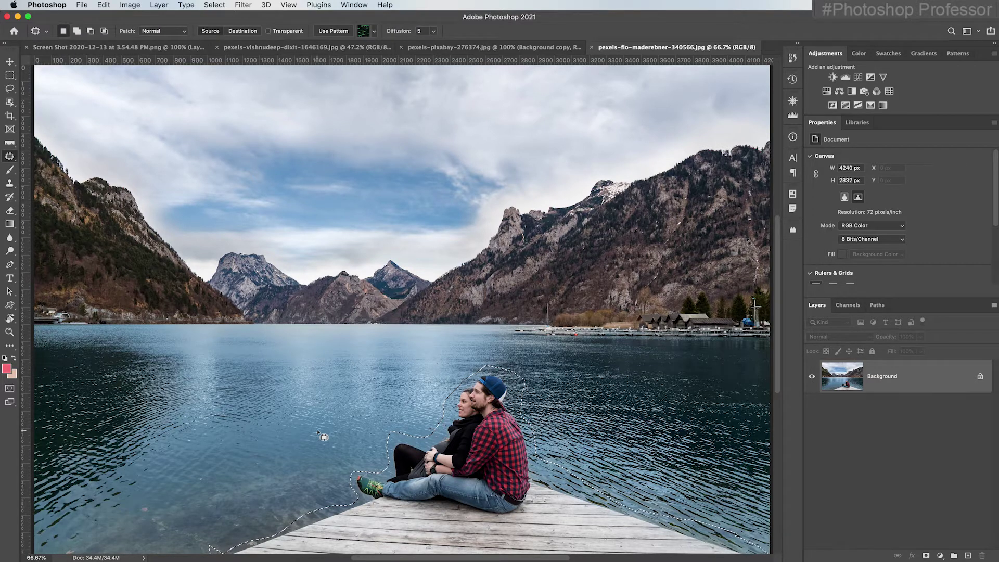
{"action": "left_click_drag", "start_coordinate": [456, 479], "coordinate": [109, 474]}
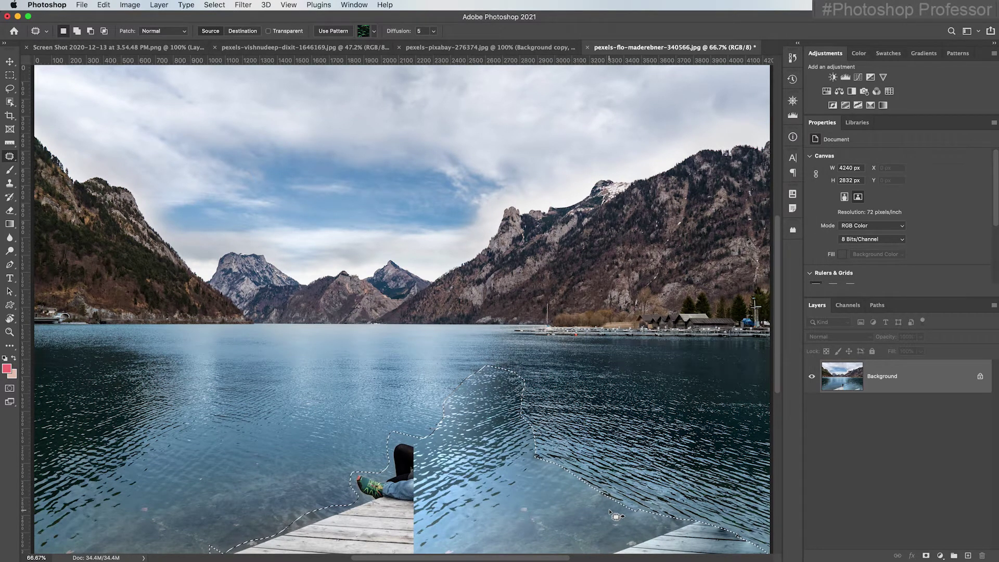
{"action": "key", "text": "super+z"}
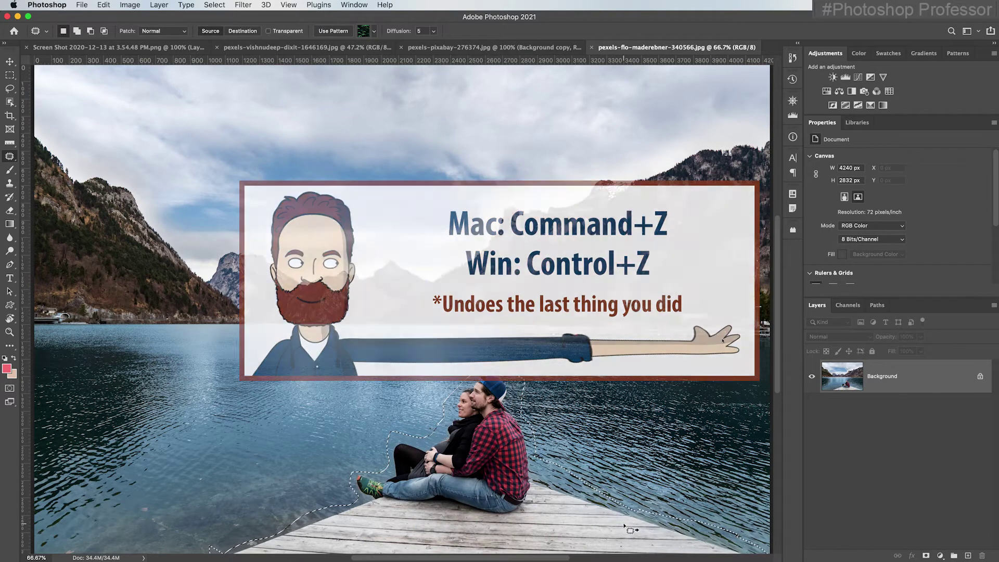
Step: Try filling the selected couple and dock with Content-Aware contents, Normal mode at 100% opacity, and undo the fill
{"action": "left_click", "coordinate": [105, 5]}
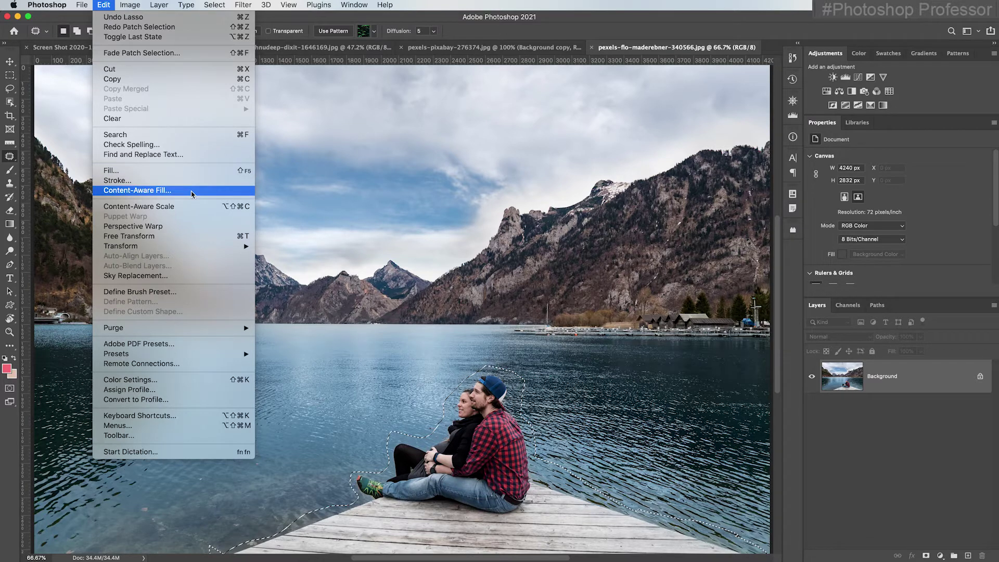
{"action": "left_click", "coordinate": [188, 175]}
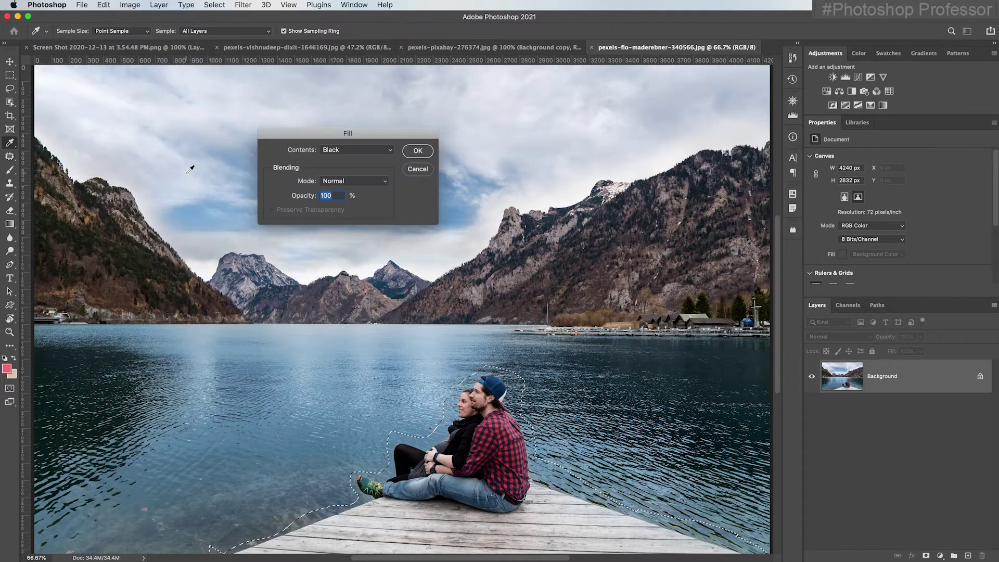
{"action": "left_click", "coordinate": [390, 151]}
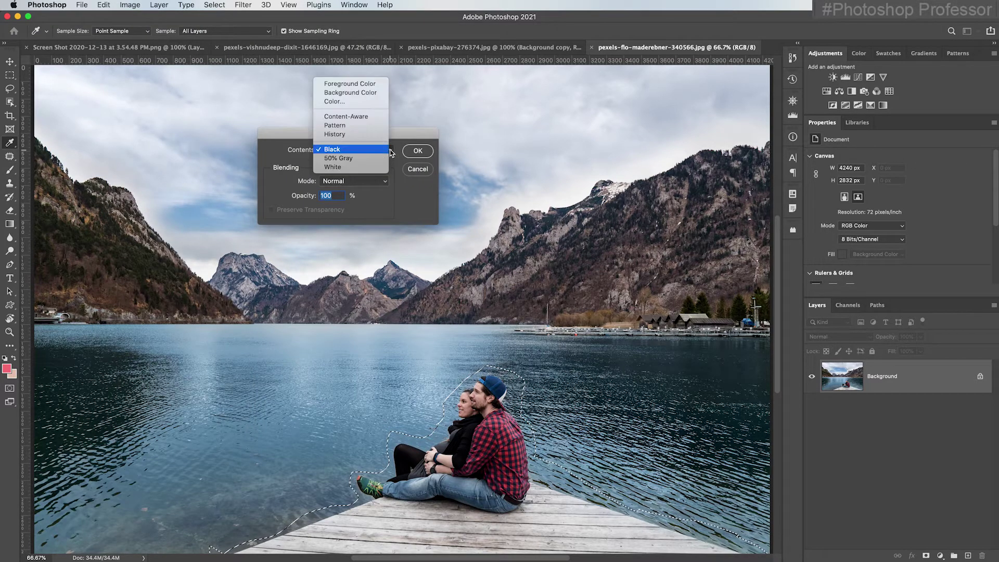
{"action": "left_click", "coordinate": [376, 115]}
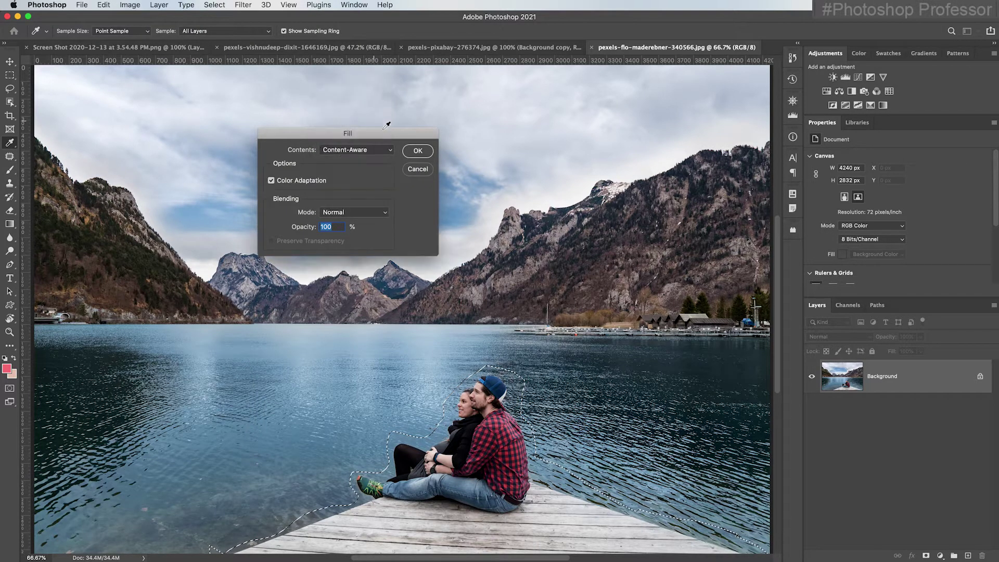
{"action": "left_click", "coordinate": [418, 151]}
{"action": "key", "text": "j"}
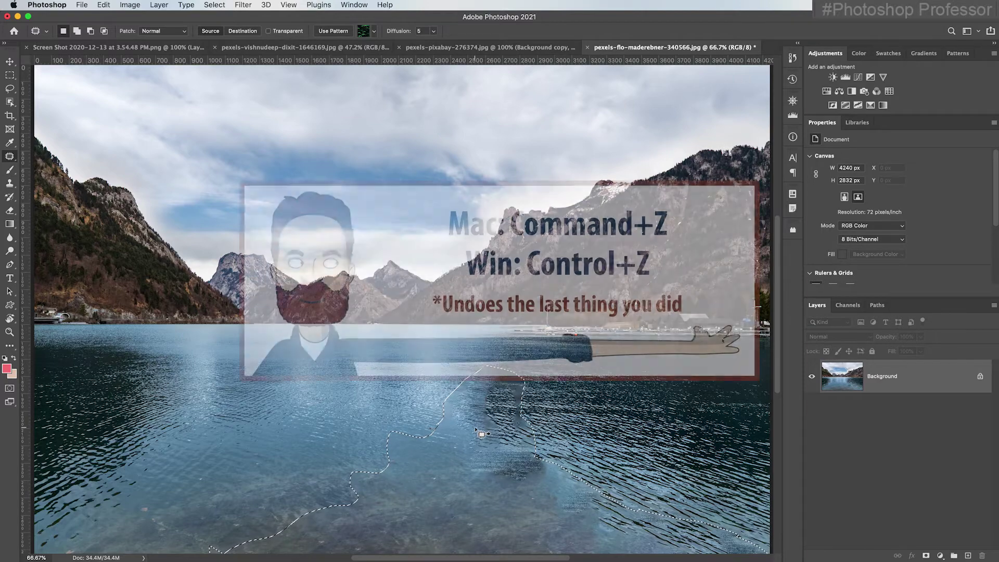
{"action": "key", "text": "super+z"}
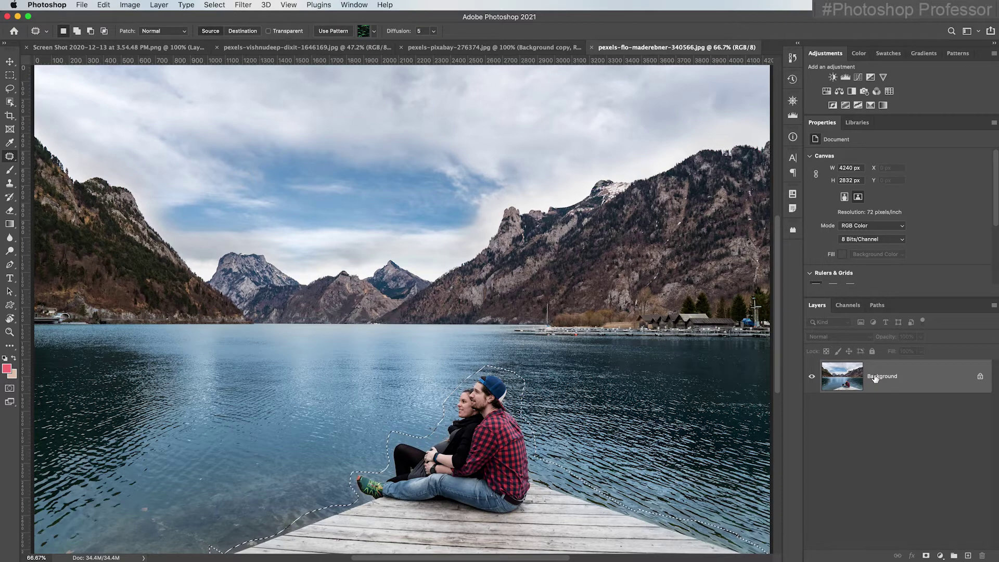
Step: Clear the selection and duplicate the Background layer
{"action": "key", "text": "super+d"}
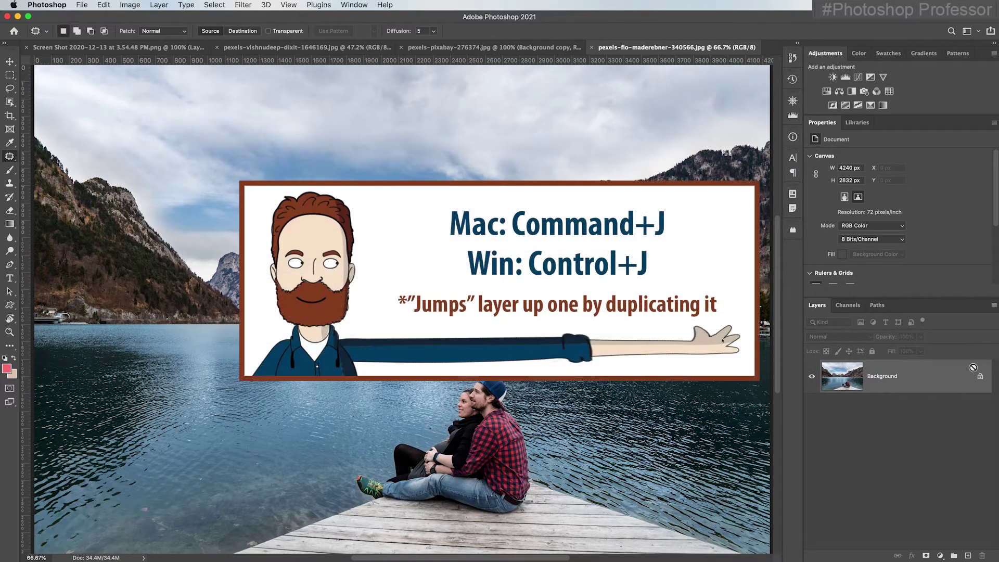
{"action": "key", "text": "super+j"}
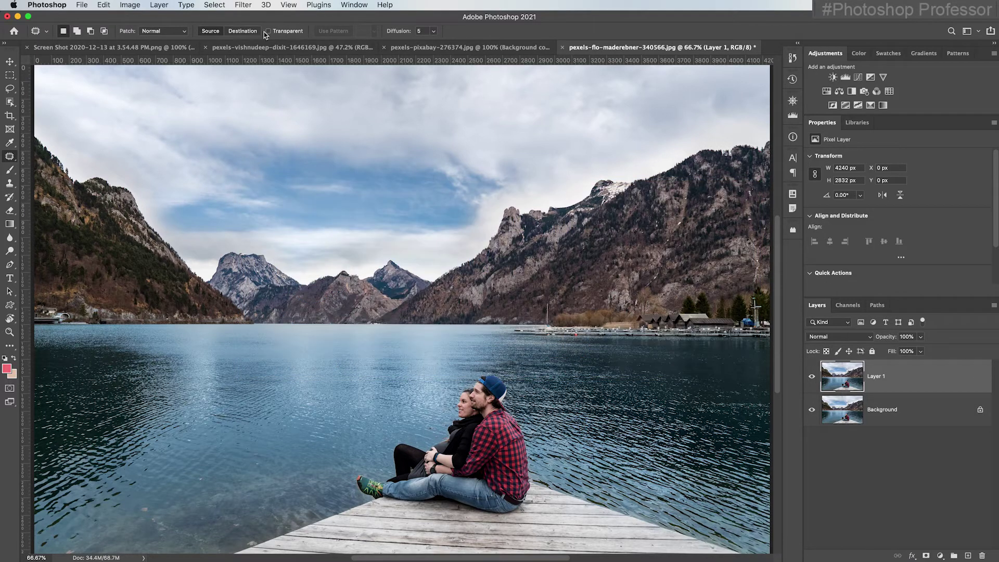
Step: Try selecting the couple automatically with Select Subject
{"action": "left_click_drag", "start_coordinate": [12, 107], "coordinate": [44, 112]}
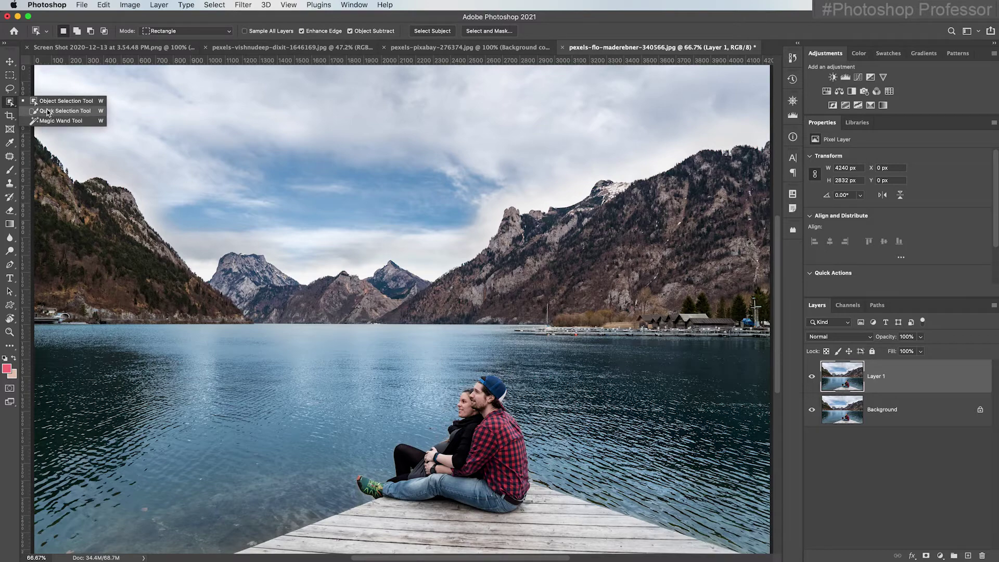
{"action": "left_click", "coordinate": [441, 32]}
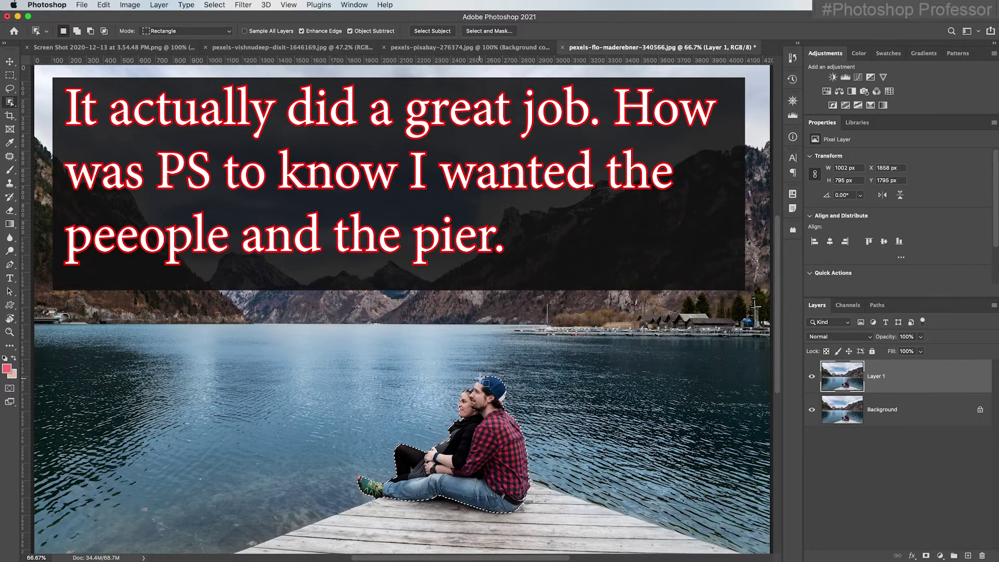
Step: Loosely outline the couple and the whole dock down to the image's lower edge with the Polygonal Lasso tool
{"action": "left_click_drag", "start_coordinate": [13, 91], "coordinate": [42, 102]}
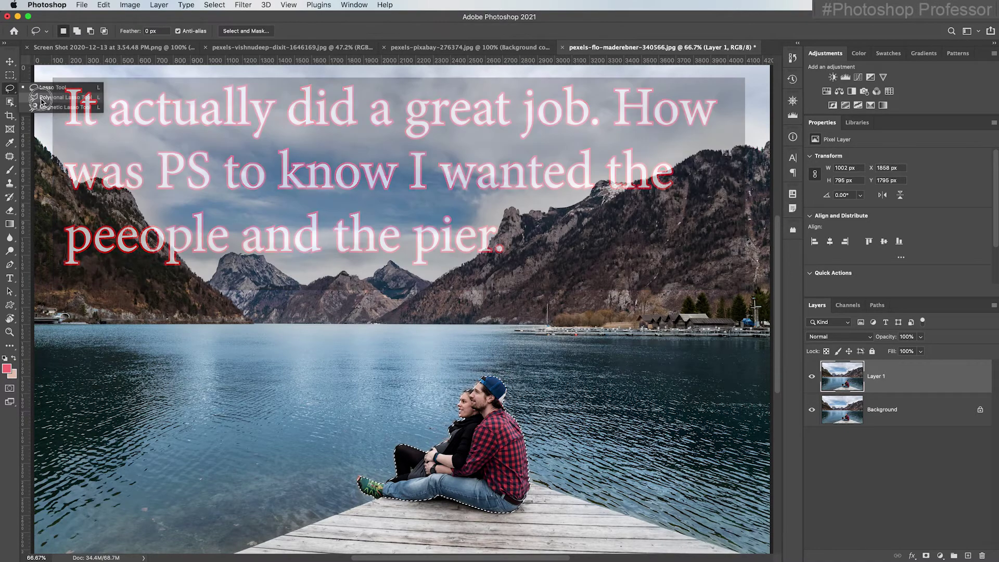
{"action": "left_click", "coordinate": [220, 551]}
{"action": "left_click", "coordinate": [352, 499]}
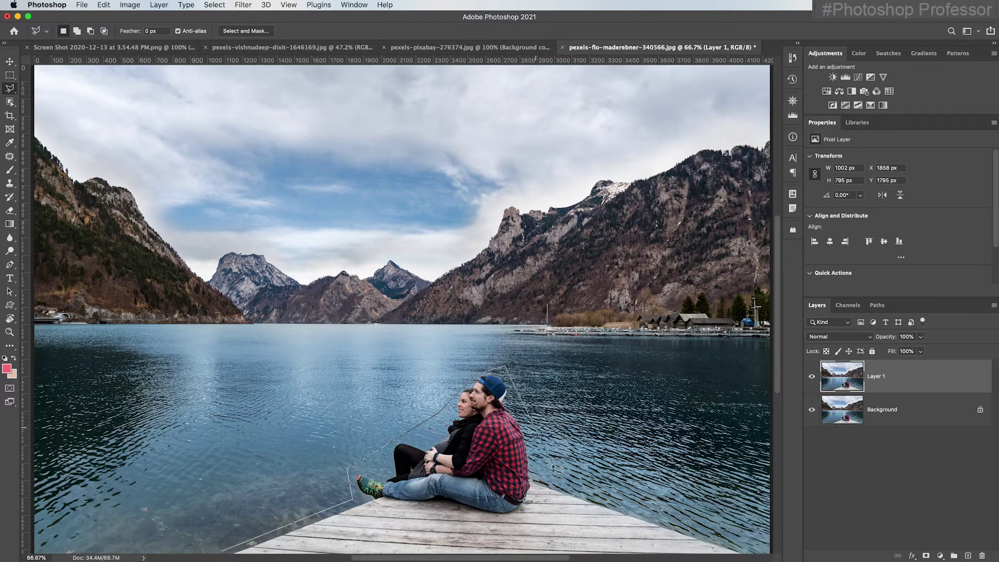
{"action": "scroll", "coordinate": [700, 536], "scroll_direction": "down", "scroll_amount": 3}
{"action": "left_click", "coordinate": [754, 476]}
{"action": "left_click", "coordinate": [217, 474]}
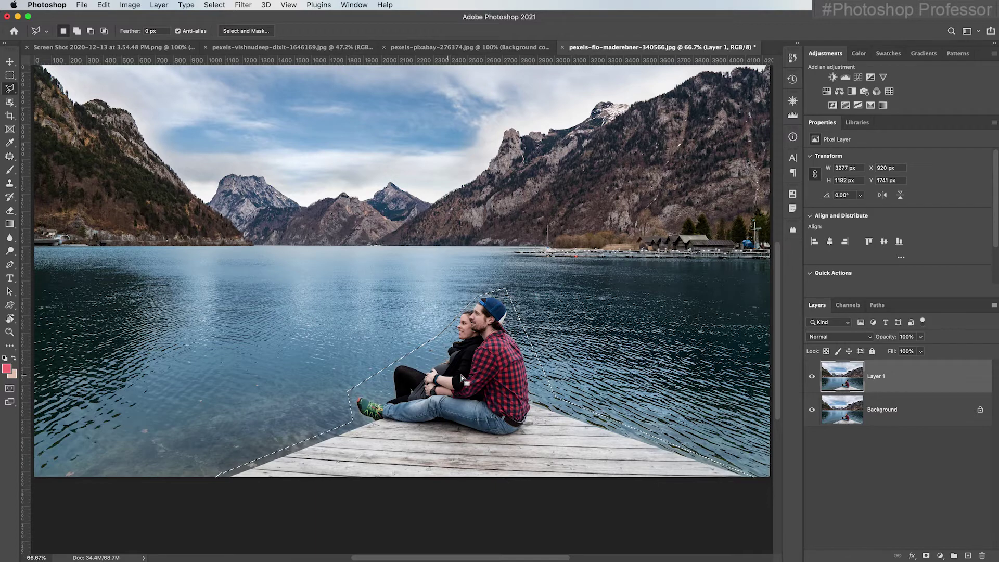
Step: Start Content-Aware Fill on the selection and add the dark water areas on both sides of the lake to the sampling area
{"action": "right_click", "coordinate": [471, 359]}
{"action": "left_click", "coordinate": [543, 500]}
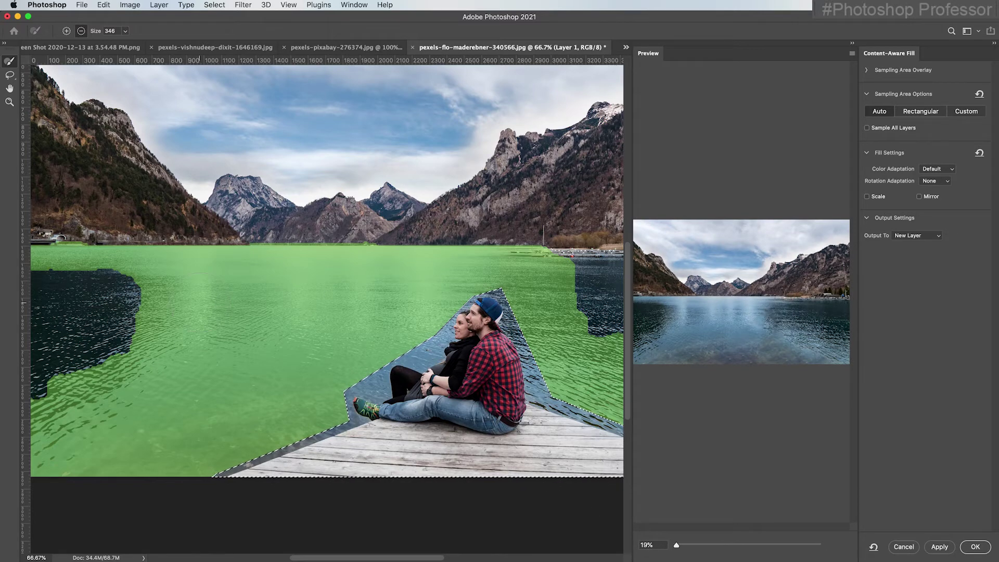
{"action": "mouse_move", "coordinate": [201, 301]}
{"action": "left_mouse_down"}
{"action": "mouse_move", "coordinate": [36, 282]}
{"action": "mouse_move", "coordinate": [62, 324]}
{"action": "mouse_move", "coordinate": [57, 365]}
{"action": "mouse_move", "coordinate": [105, 365]}
{"action": "left_mouse_up"}
{"action": "mouse_move", "coordinate": [599, 270]}
{"action": "left_mouse_down"}
{"action": "mouse_move", "coordinate": [604, 294]}
{"action": "mouse_move", "coordinate": [587, 327]}
{"action": "left_mouse_up"}
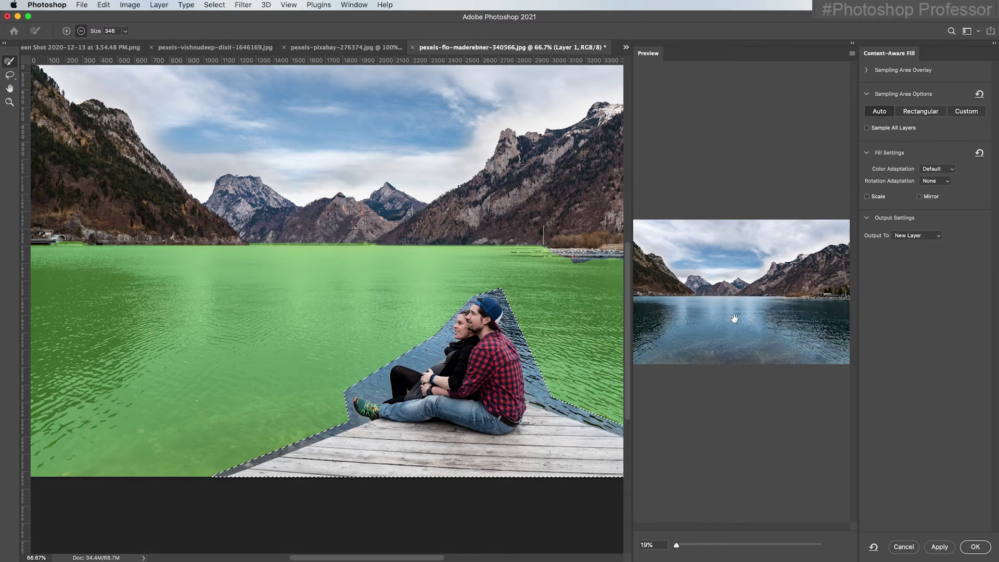
Step: Set the fill's Color Adaptation to High and output the result to a new layer
{"action": "left_click", "coordinate": [936, 168]}
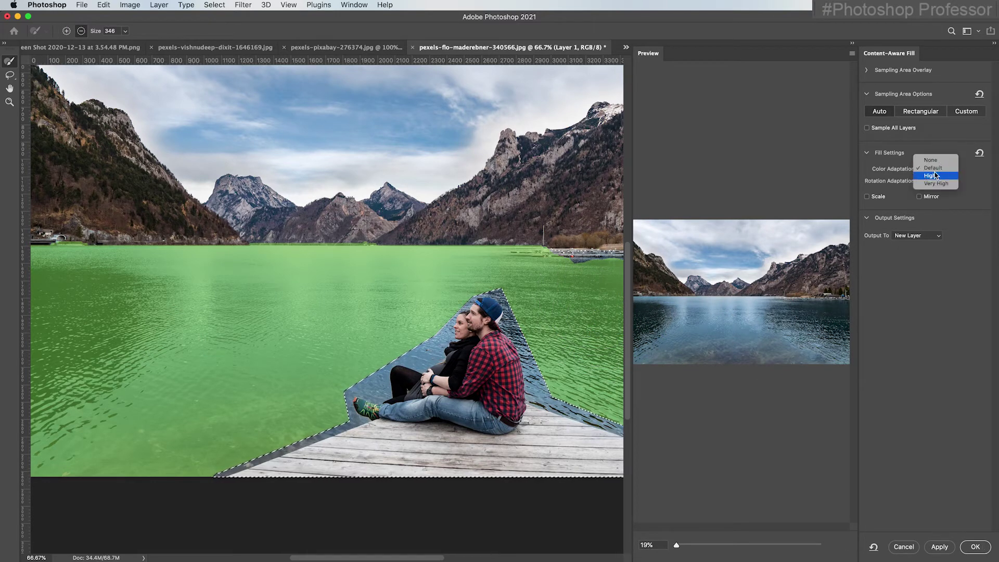
{"action": "left_click", "coordinate": [931, 176]}
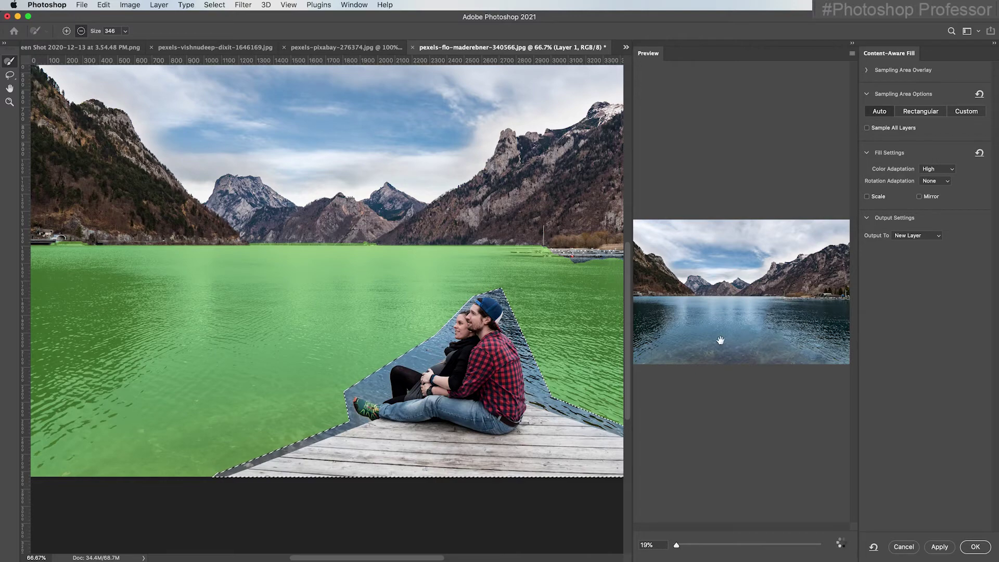
{"action": "left_click", "coordinate": [975, 546]}
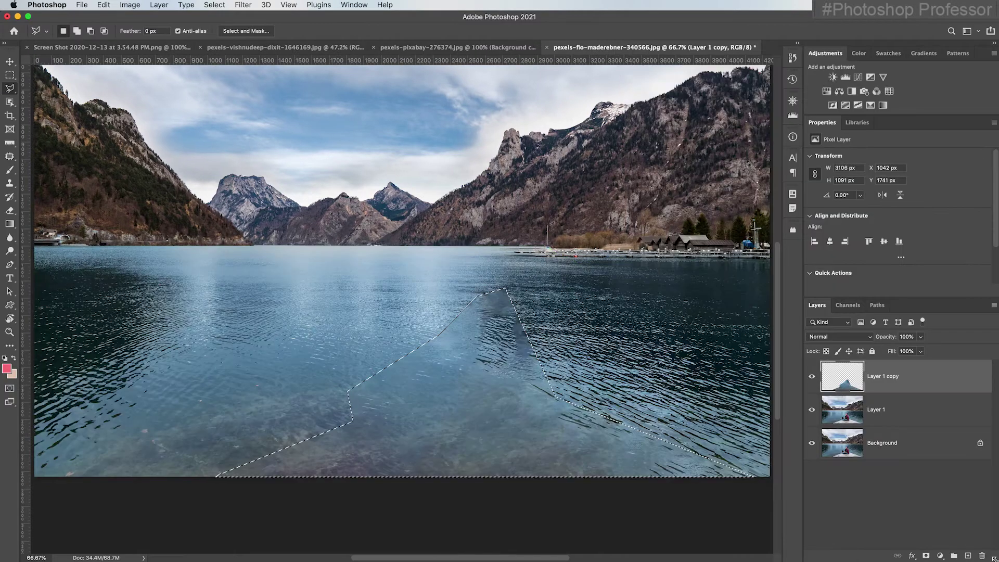
Step: Clear the selection and merge the filled layer down into Layer 1
{"action": "key", "text": "super+d"}
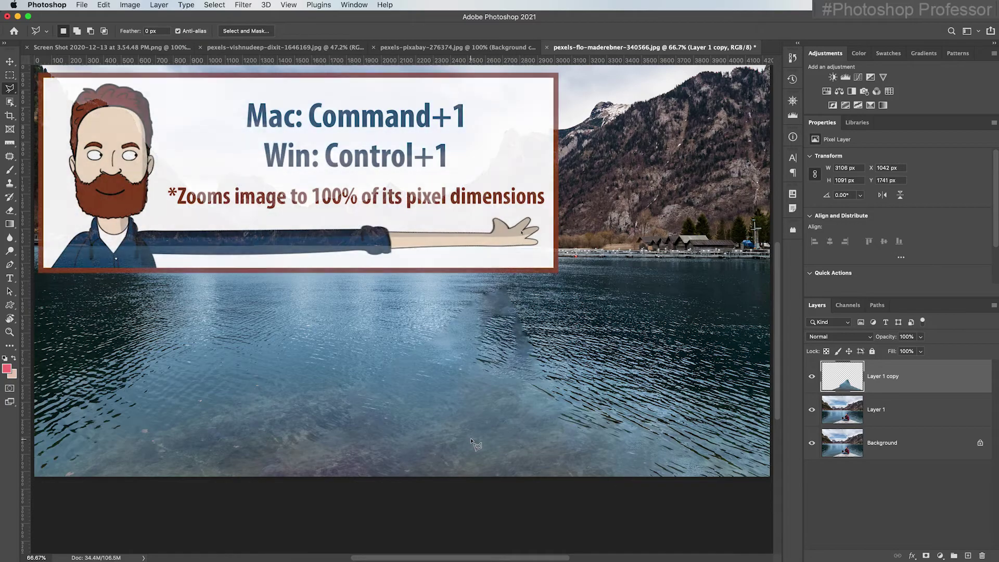
{"action": "key", "text": "super+1"}
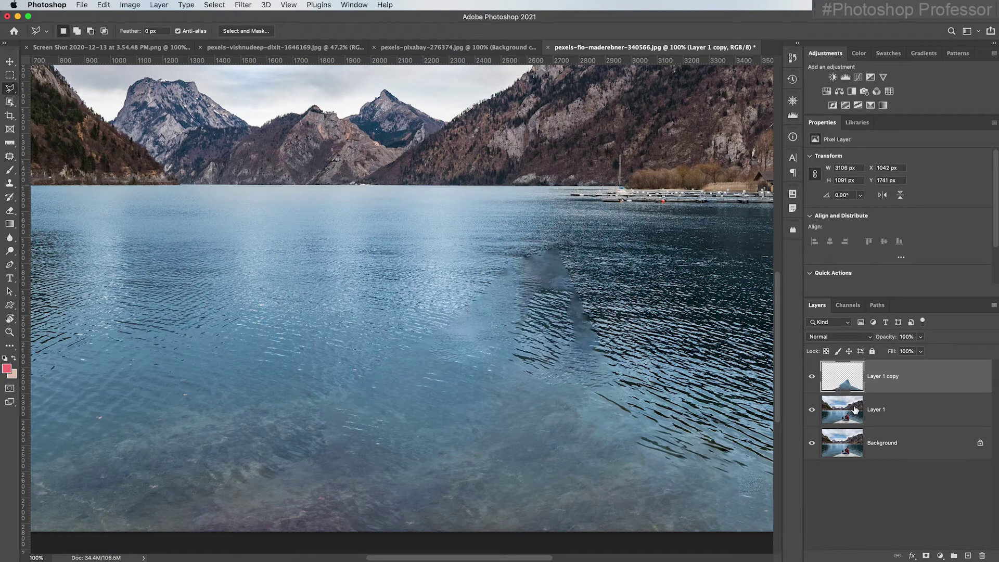
{"action": "key", "text": "Delete"}
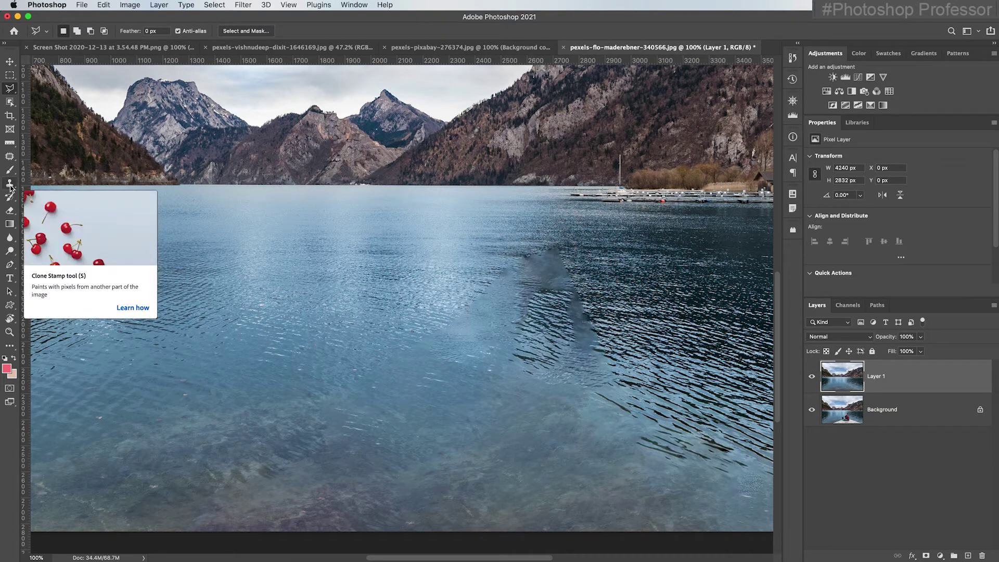
Step: Try cloning dark water over the smudge with the Clone Stamp at brush size 300 and 100% opacity, and undo it
{"action": "key", "text": "s"}
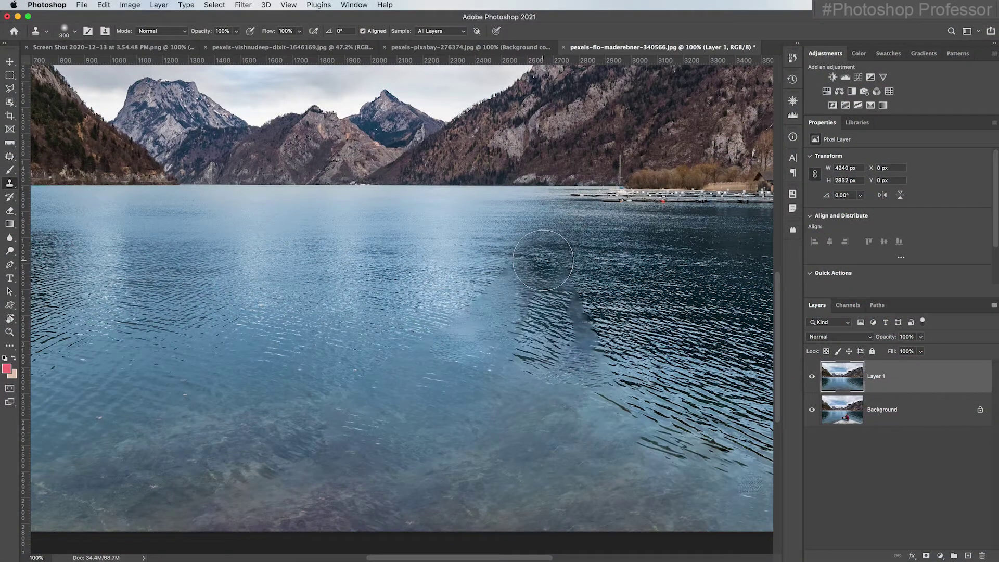
{"action": "left_click", "coordinate": [560, 269]}
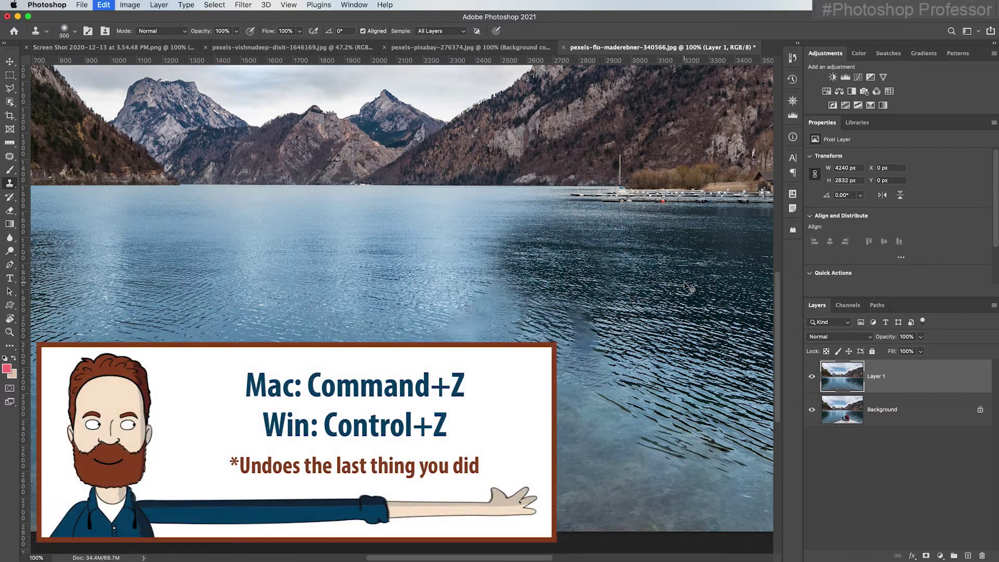
{"action": "key", "text": "super+z"}
Step: Try out lower opacities for the Clone Stamp, ending at 40%
{"action": "key", "text": "6"}
{"action": "left_click_drag", "start_coordinate": [210, 35], "coordinate": [214, 33]}
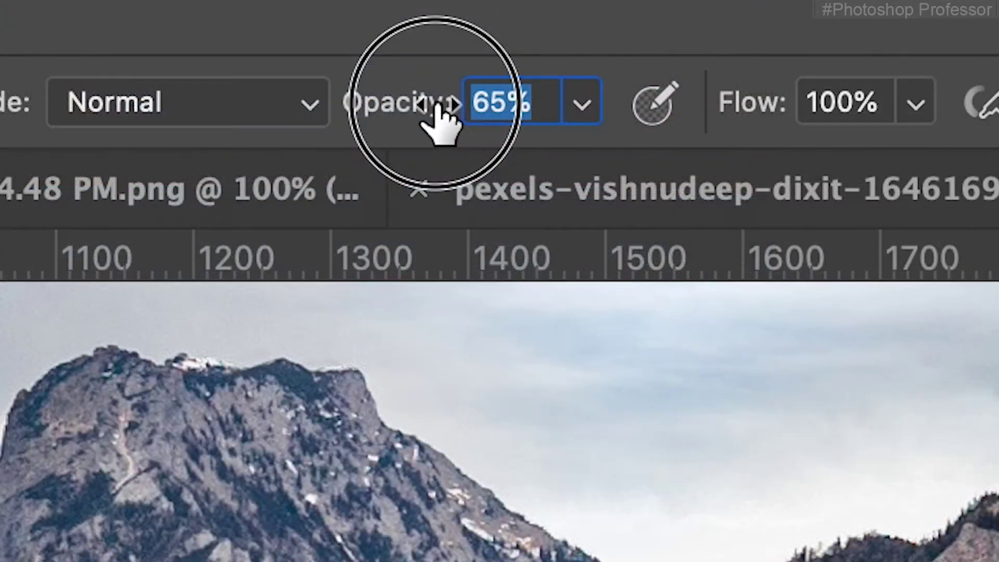
{"action": "left_click_drag", "start_coordinate": [438, 112], "coordinate": [457, 123]}
{"action": "key", "text": "4"}
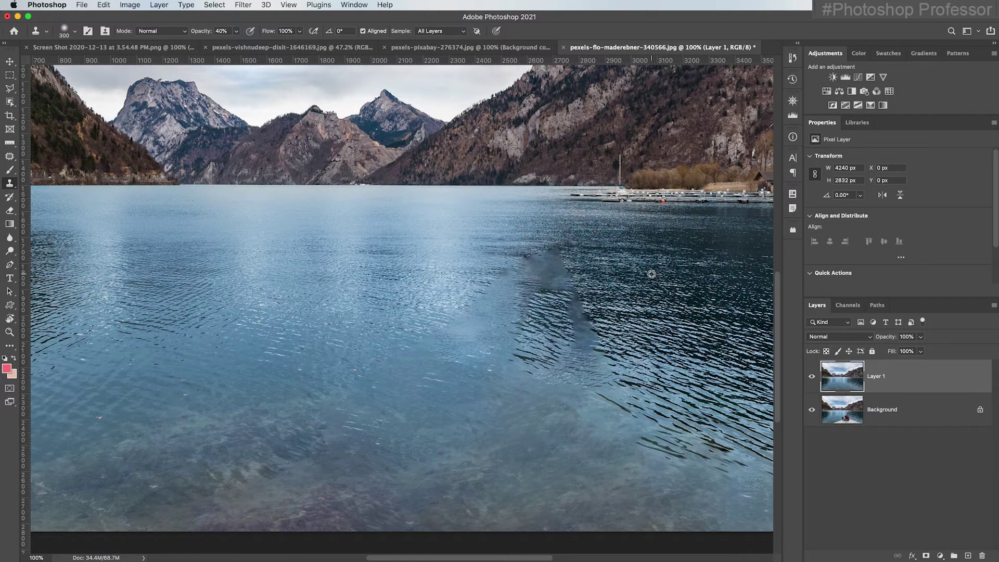
Step: Reduce the Clone Stamp brush size to 80 and set its opacity to 100%
{"action": "key", "text": "bracketleft"}
{"action": "key", "text": "bracketleft"}
{"action": "key", "text": "bracketleft"}
{"action": "key", "text": "bracketleft"}
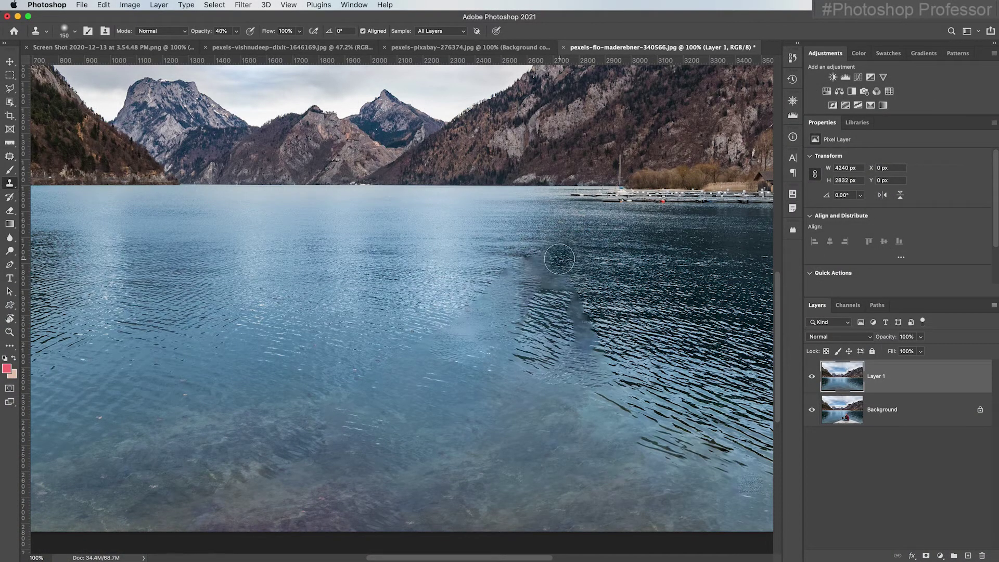
{"action": "key", "text": "bracketleft"}
{"action": "key", "text": "bracketleft"}
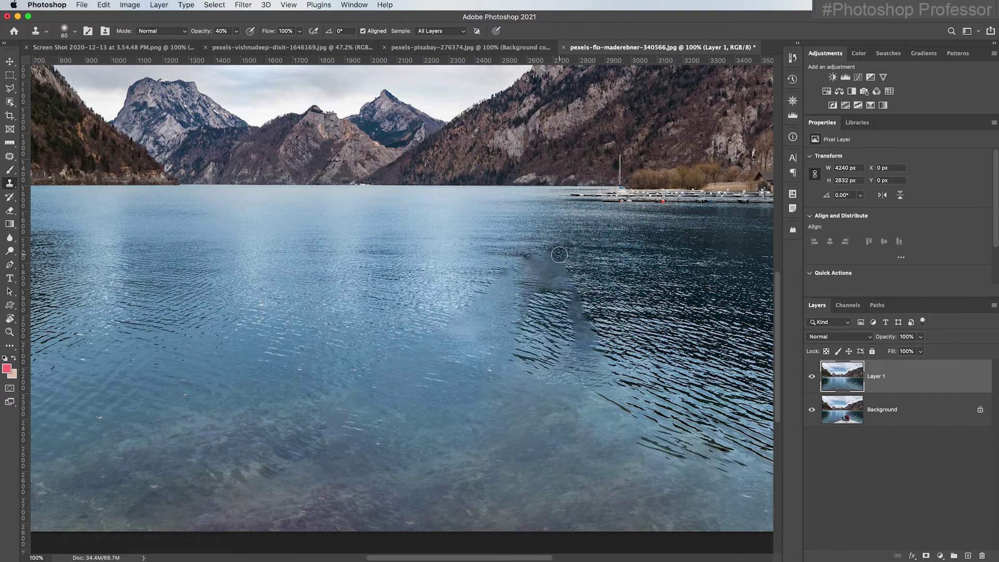
{"action": "key", "text": "0"}
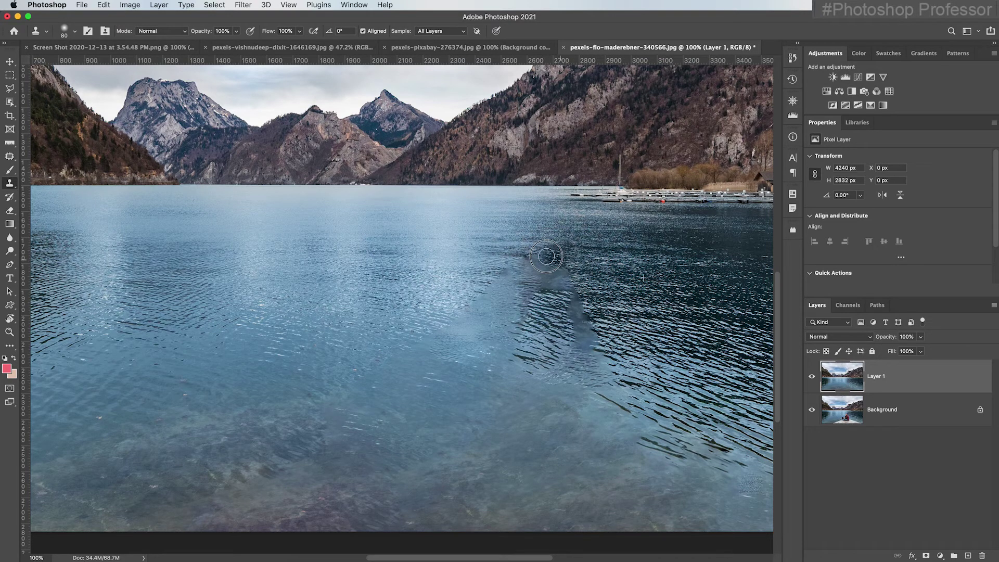
Step: Try cloning water over the upper end of the smudge in two separate strokes, undoing each one
{"action": "left_click_drag", "start_coordinate": [543, 253], "coordinate": [626, 274]}
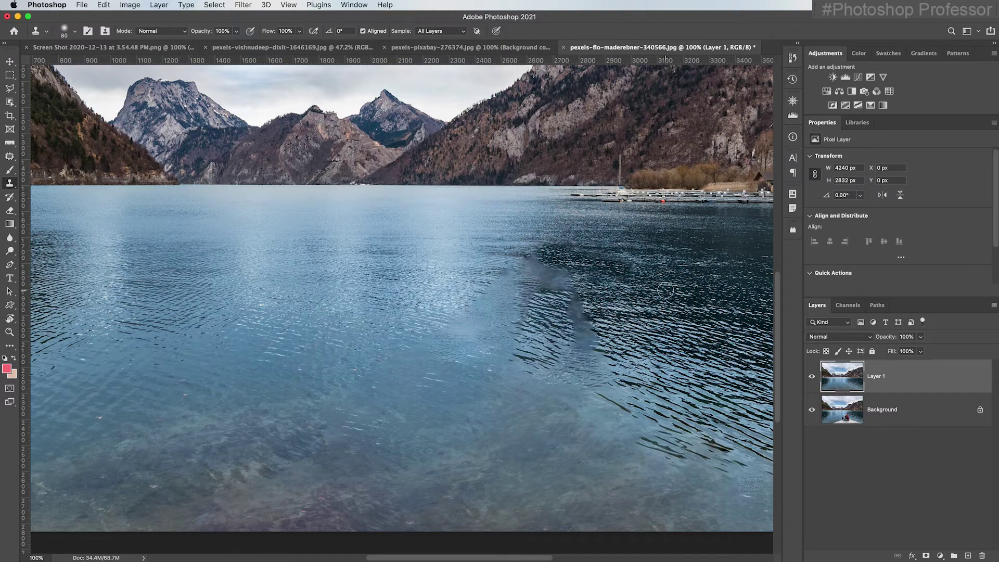
{"action": "key", "text": "super+z"}
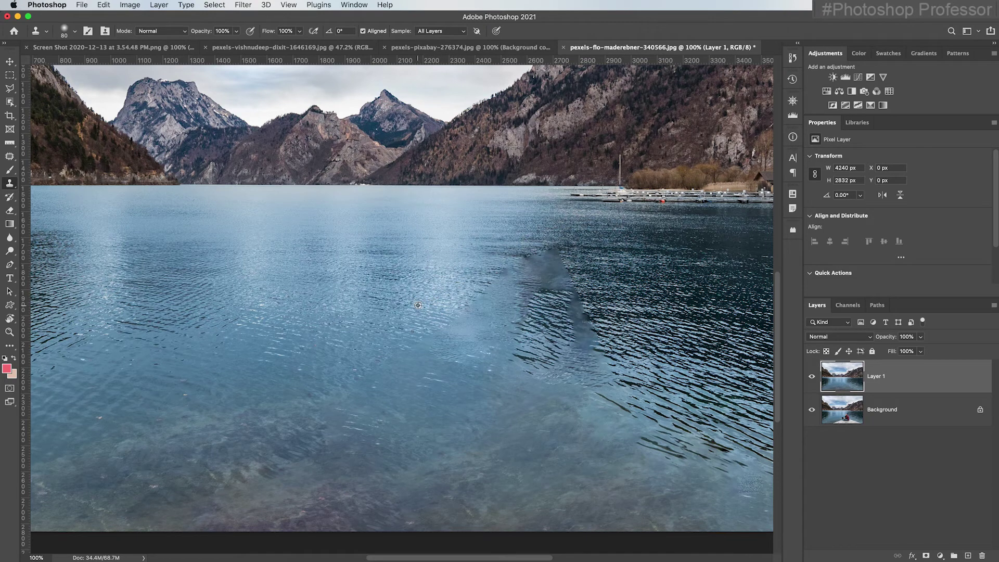
{"action": "mouse_move", "coordinate": [456, 316]}
{"action": "left_mouse_down"}
{"action": "mouse_move", "coordinate": [514, 264]}
{"action": "mouse_move", "coordinate": [565, 248]}
{"action": "left_mouse_up"}
{"action": "key", "text": "super+z"}
Step: Clone surrounding water over the smudges and the light-dark water boundary at brush size 100, lowering the opacity to 30% to blend
{"action": "left_click_drag", "start_coordinate": [530, 256], "coordinate": [509, 263]}
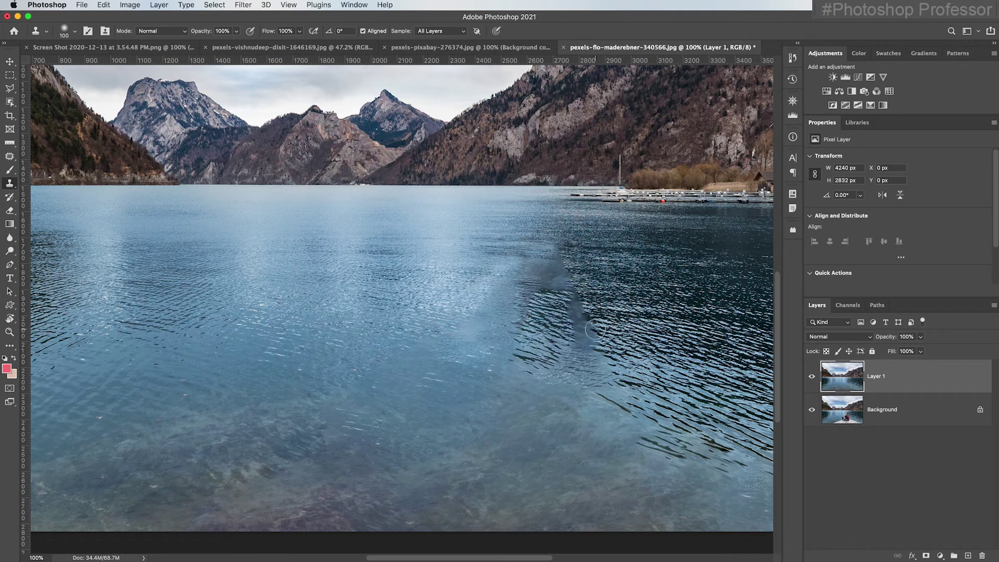
{"action": "mouse_move", "coordinate": [573, 325]}
{"action": "left_mouse_down"}
{"action": "mouse_move", "coordinate": [551, 285]}
{"action": "mouse_move", "coordinate": [592, 353]}
{"action": "mouse_move", "coordinate": [530, 262]}
{"action": "mouse_move", "coordinate": [492, 351]}
{"action": "mouse_move", "coordinate": [547, 246]}
{"action": "mouse_move", "coordinate": [557, 326]}
{"action": "left_mouse_up"}
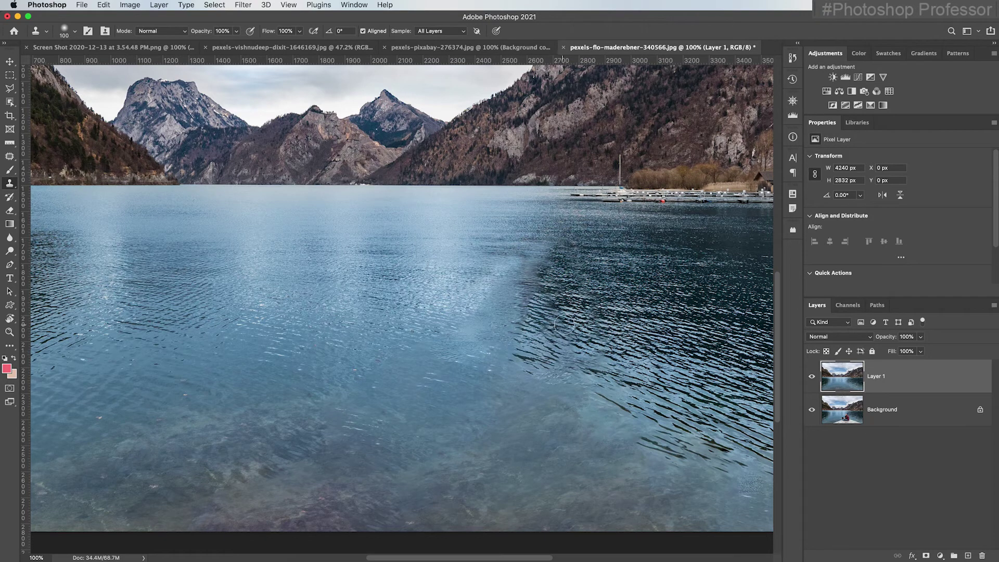
{"action": "scroll", "coordinate": [557, 327], "scroll_direction": "up", "scroll_amount": 1}
{"action": "scroll", "coordinate": [526, 306], "scroll_direction": "left", "scroll_amount": 1}
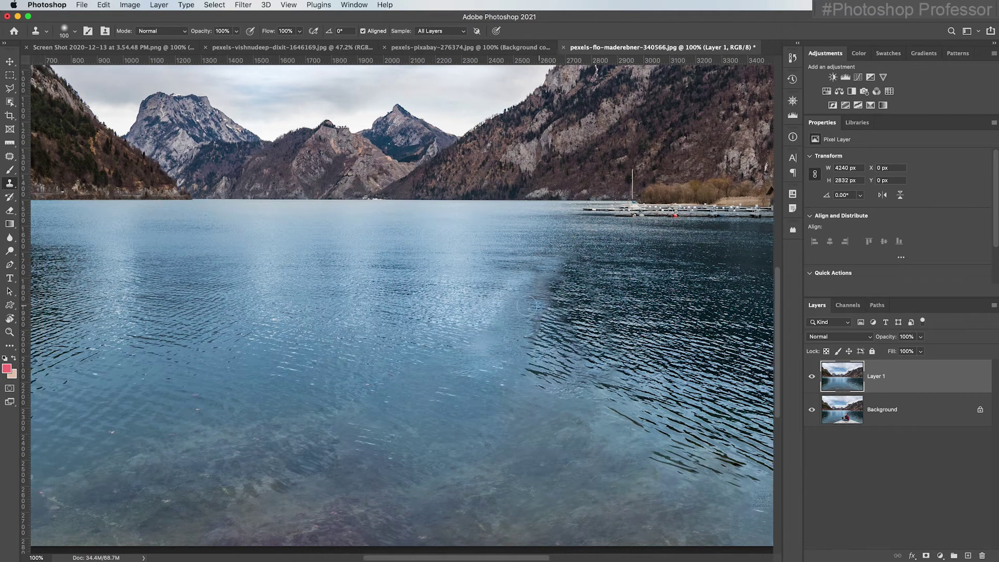
{"action": "mouse_move", "coordinate": [541, 300]}
{"action": "left_mouse_down"}
{"action": "mouse_move", "coordinate": [557, 275]}
{"action": "mouse_move", "coordinate": [529, 337]}
{"action": "mouse_move", "coordinate": [578, 284]}
{"action": "mouse_move", "coordinate": [567, 265]}
{"action": "mouse_move", "coordinate": [578, 262]}
{"action": "mouse_move", "coordinate": [583, 287]}
{"action": "mouse_move", "coordinate": [551, 297]}
{"action": "mouse_move", "coordinate": [520, 344]}
{"action": "left_mouse_up"}
{"action": "left_click", "coordinate": [618, 263], "text": "alt"}
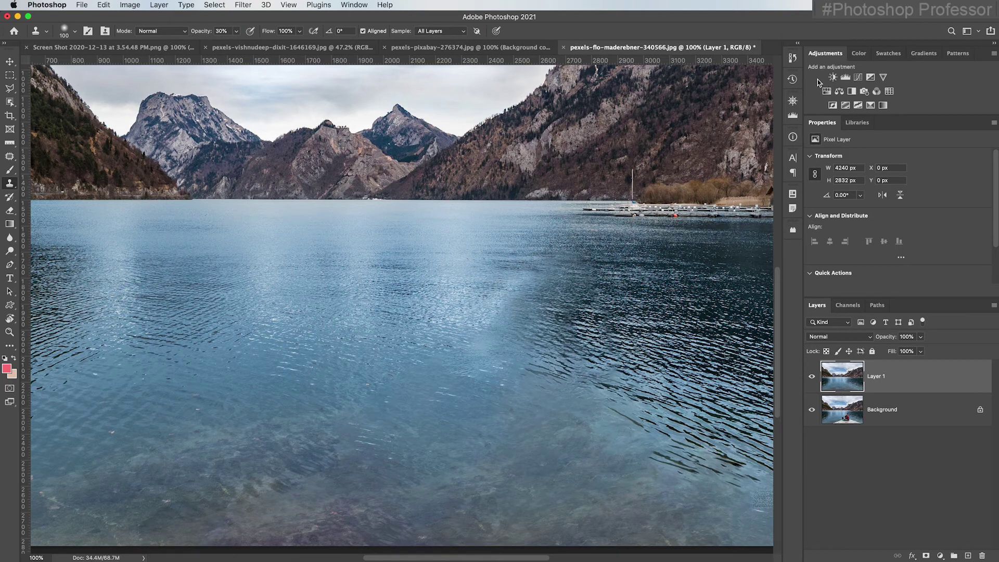
Step: Add a Vibrance adjustment layer with Vibrance +99 and Saturation +15, and toggle its visibility to compare the image before and after
{"action": "left_click", "coordinate": [883, 78]}
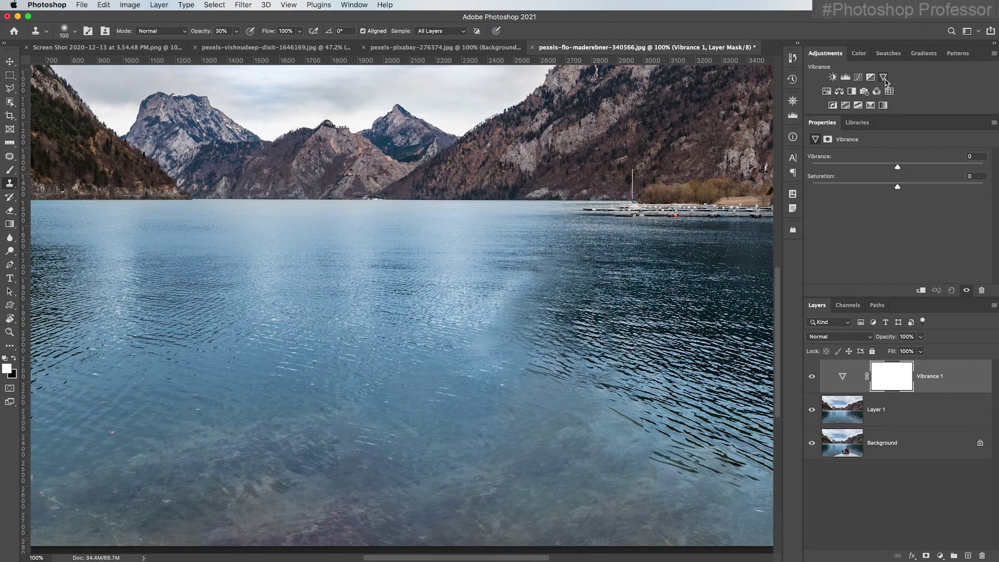
{"action": "left_click_drag", "start_coordinate": [899, 168], "coordinate": [983, 171]}
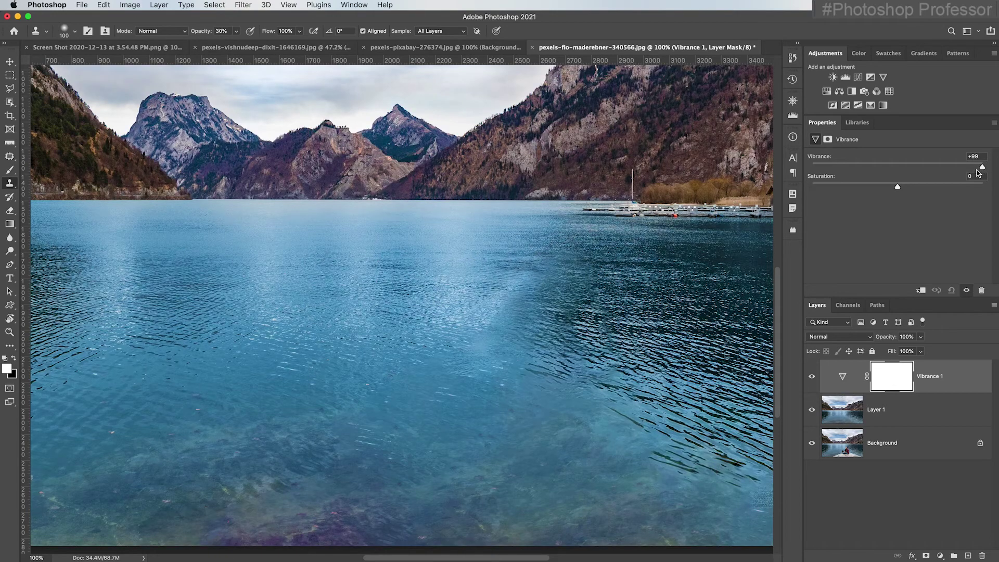
{"action": "left_click_drag", "start_coordinate": [899, 190], "coordinate": [912, 190]}
{"action": "key", "text": "super+minus"}
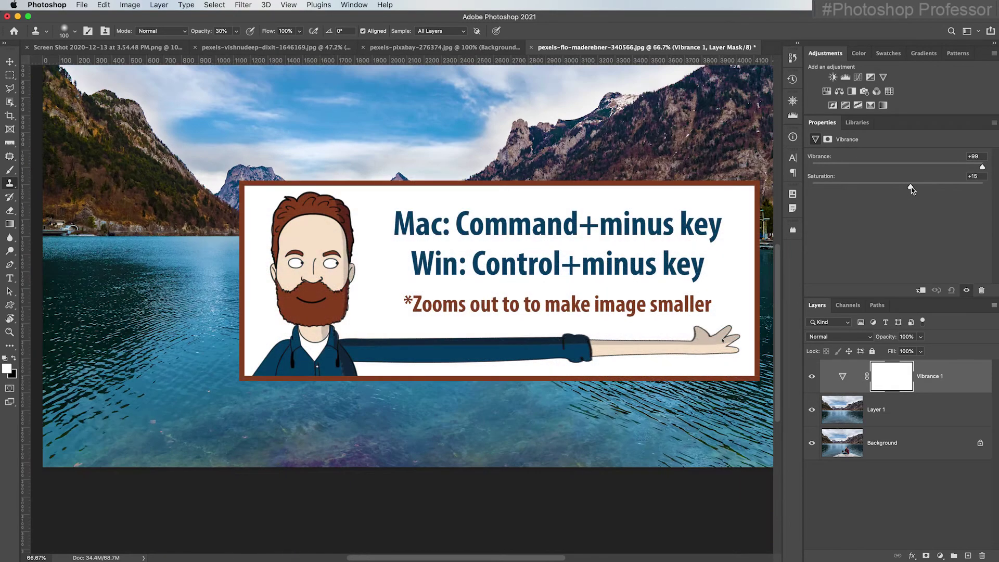
{"action": "left_click", "coordinate": [812, 377]}
{"action": "left_click", "coordinate": [813, 378]}
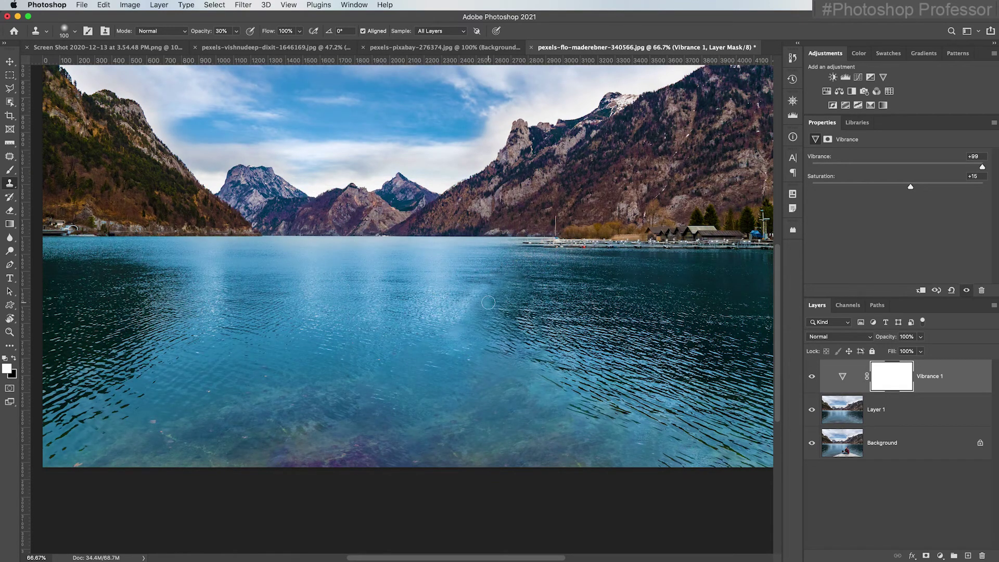